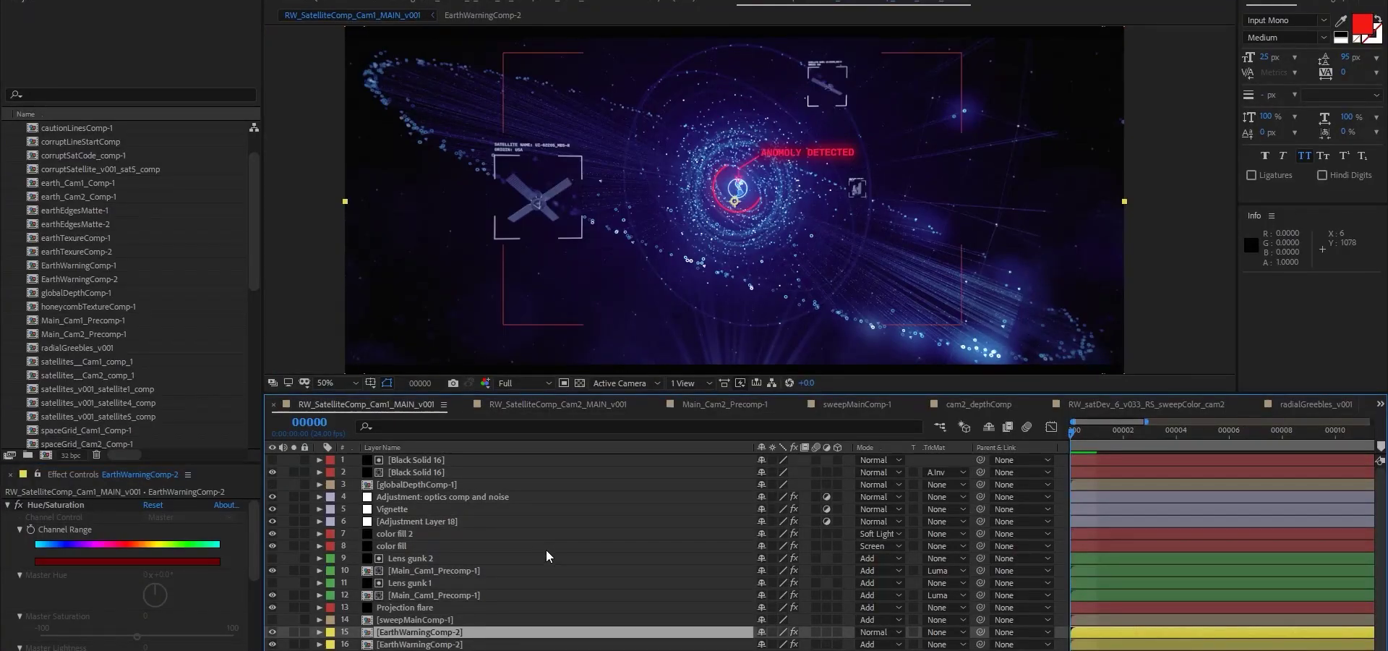
# - Flip between the Cam2 and Cam1 comp tabs in the viewer
pyautogui.click(547, 404)
pyautogui.click(367, 404)
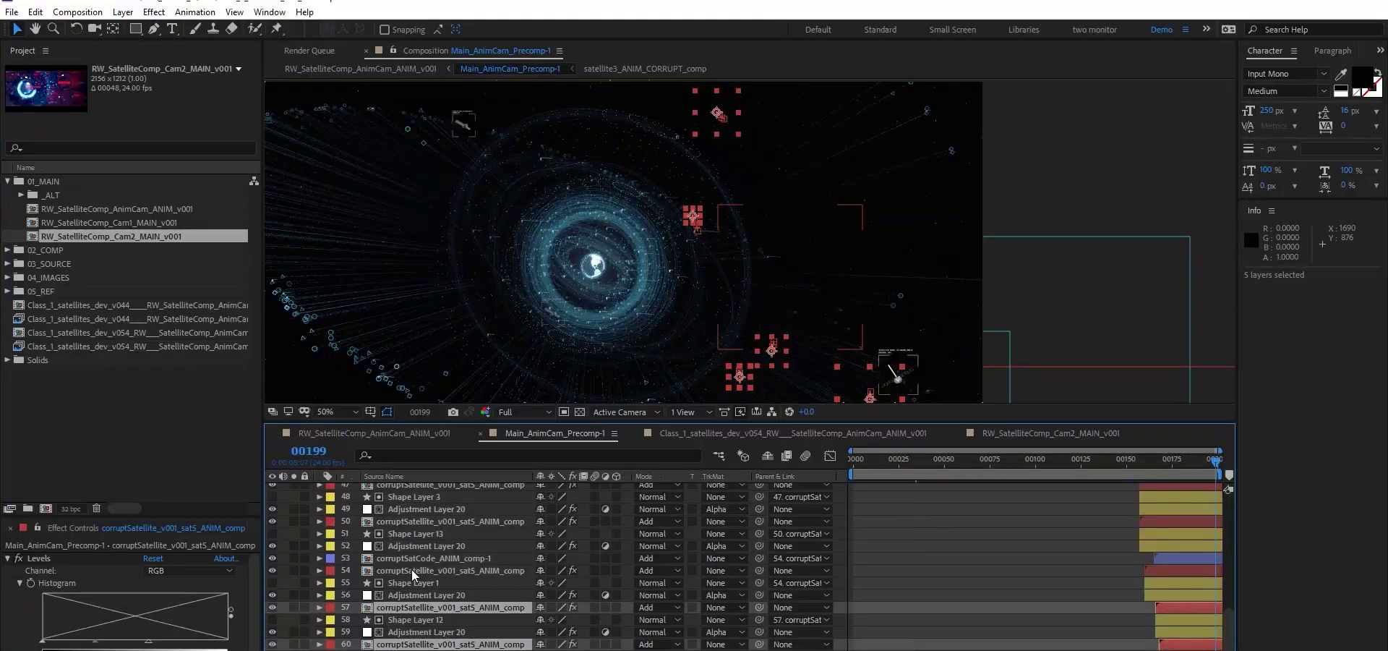
# - Select the four corruptSatellite layers and four adjustment layers
pyautogui.scroll(6, 443, 498)
pyautogui.keyDown('ctrl'); pyautogui.click(448, 641); pyautogui.keyUp('ctrl')
pyautogui.keyDown('ctrl'); pyautogui.click(449, 592); pyautogui.keyUp('ctrl')
pyautogui.keyDown('ctrl'); pyautogui.click(448, 555); pyautogui.keyUp('ctrl')
pyautogui.keyDown('ctrl'); pyautogui.click(448, 518); pyautogui.keyUp('ctrl')
pyautogui.keyDown('ctrl'); pyautogui.click(427, 617); pyautogui.keyUp('ctrl')
pyautogui.keyDown('ctrl'); pyautogui.click(427, 580); pyautogui.keyUp('ctrl')
pyautogui.keyDown('ctrl'); pyautogui.click(426, 543); pyautogui.keyUp('ctrl')
pyautogui.keyDown('ctrl'); pyautogui.click(427, 506); pyautogui.keyUp('ctrl')
pyautogui.scroll(3, 449, 549)
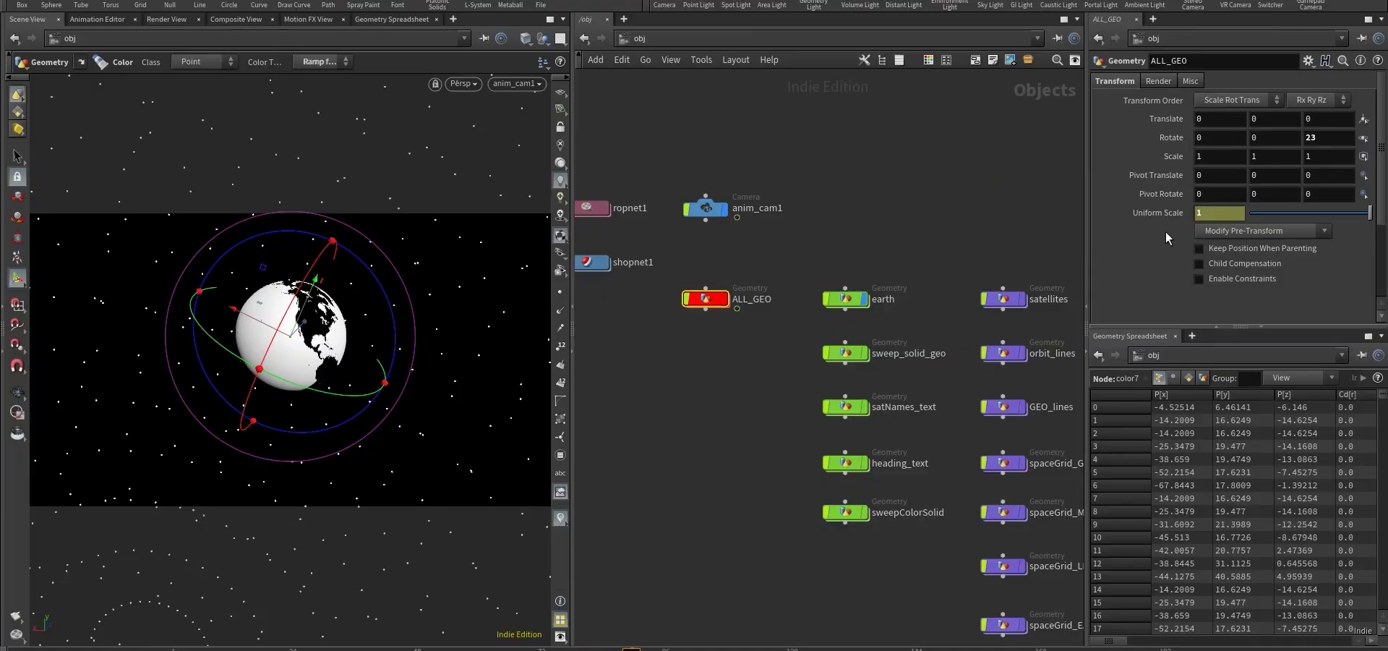
# - Copy ALL_GEO's Uniform Scale parameter and select the three spaceGrid nodes
pyautogui.rightClick(1165, 212)
pyautogui.moveTo(1048, 347); pyautogui.dragTo(868, 376, button='middle')
pyautogui.moveTo(844, 226); pyautogui.dragTo(743, 397)
pyautogui.click(1263, 231)
pyautogui.click(1226, 352)
# - Paste a relative reference to ALL_GEO's Uniform Scale onto the three spaceGrid lines nodes
pyautogui.moveTo(902, 468); pyautogui.dragTo(1156, 413, button='middle')
pyautogui.moveTo(680, 351); pyautogui.dragTo(781, 506)
pyautogui.rightClick(1165, 212)
pyautogui.click(1224, 352)
# - Lower ALL_GEO's uniform scale to 0.12 to shrink the globe
pyautogui.moveTo(600, 217); pyautogui.dragTo(882, 225, button='middle')
pyautogui.click(817, 273)
pyautogui.moveTo(1197, 220); pyautogui.dragTo(1098, 240, button='middle')
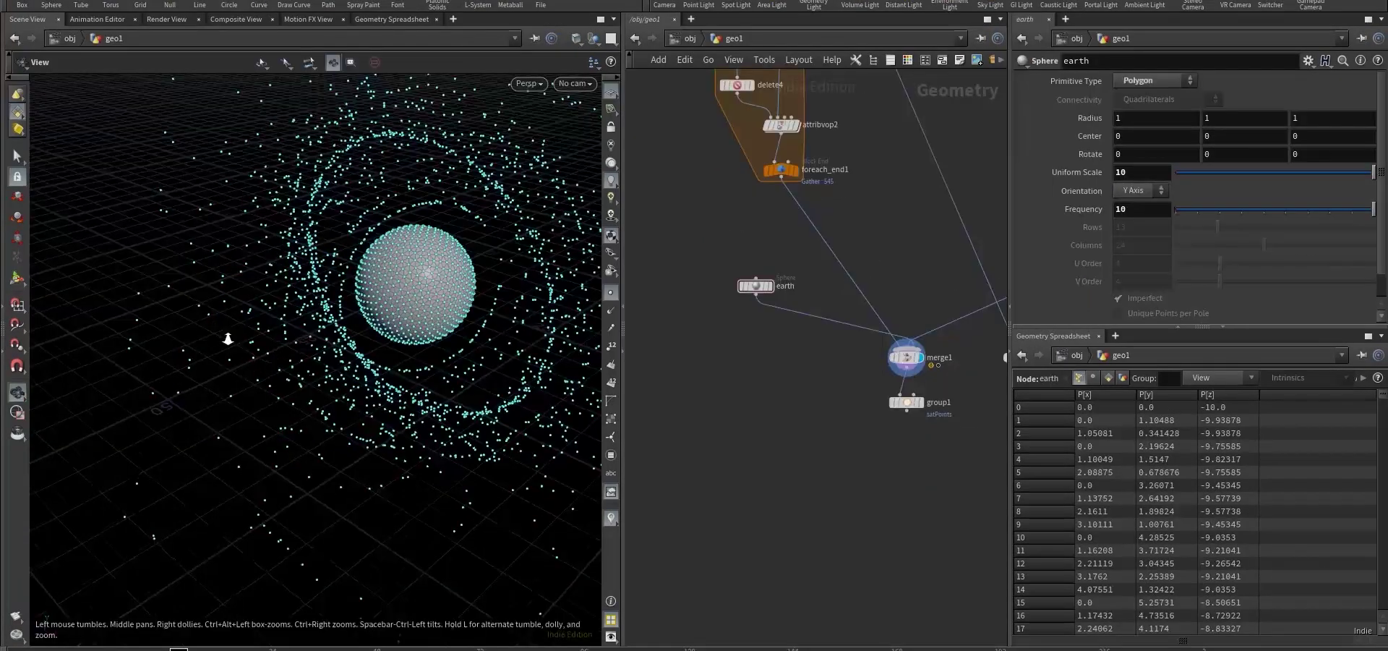
# - Orbit around the point-cloud globe and turn off the viewport point markers
pyautogui.moveTo(226, 323); pyautogui.dragTo(467, 278)
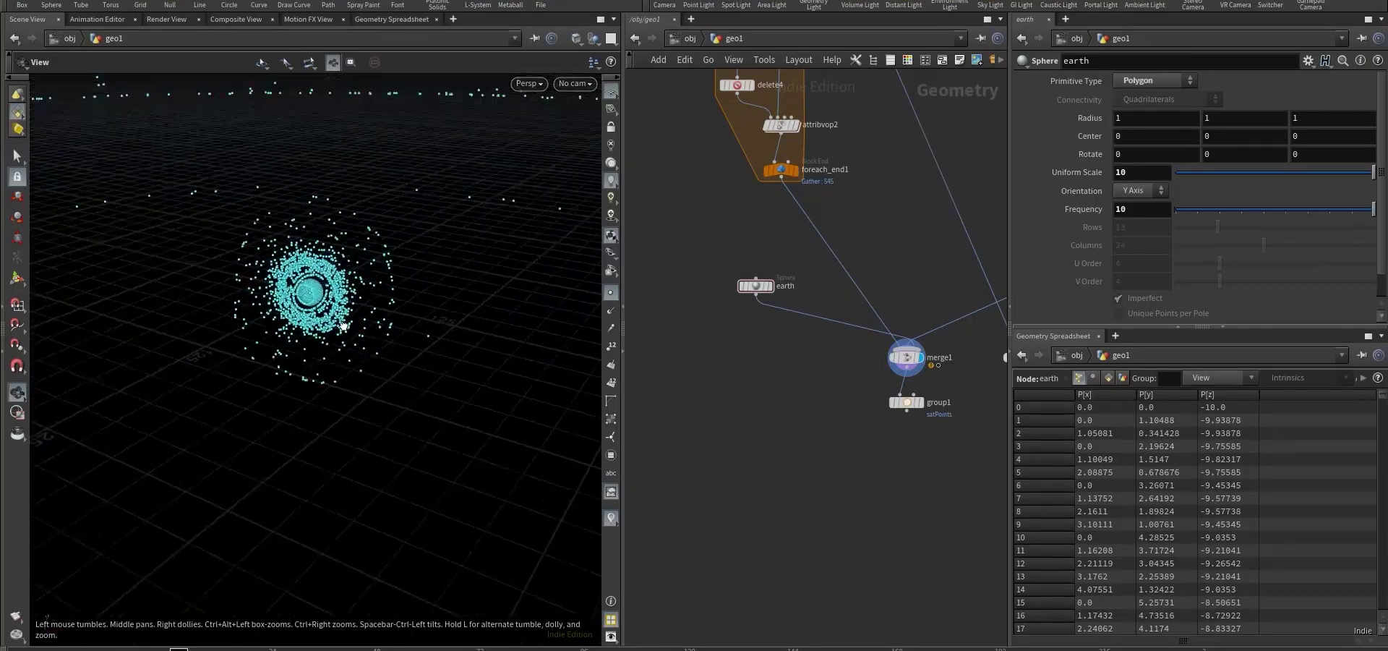
pyautogui.moveTo(364, 328); pyautogui.dragTo(345, 355)
pyautogui.click(610, 292)
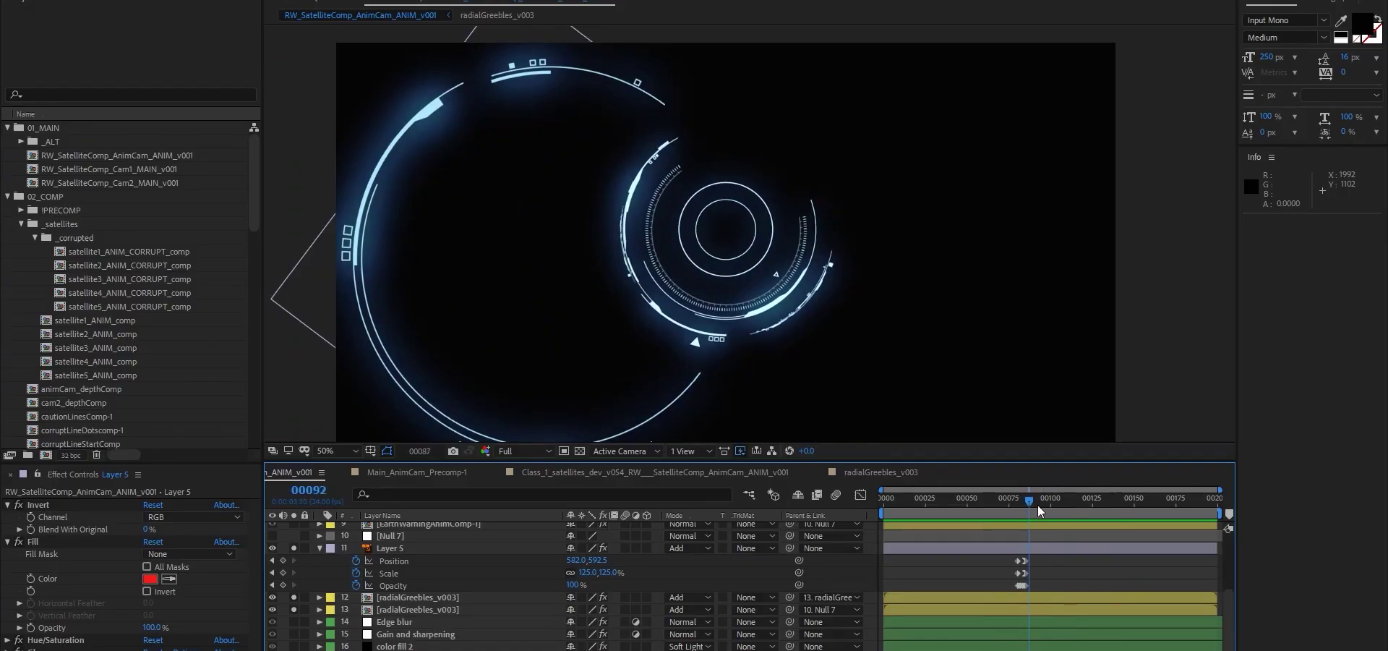
# - Orbit onto the textured earth and select the earth, uvtexture3 and attribfrommap1 nodes
pyautogui.moveTo(1039, 510); pyautogui.dragTo(1087, 512)
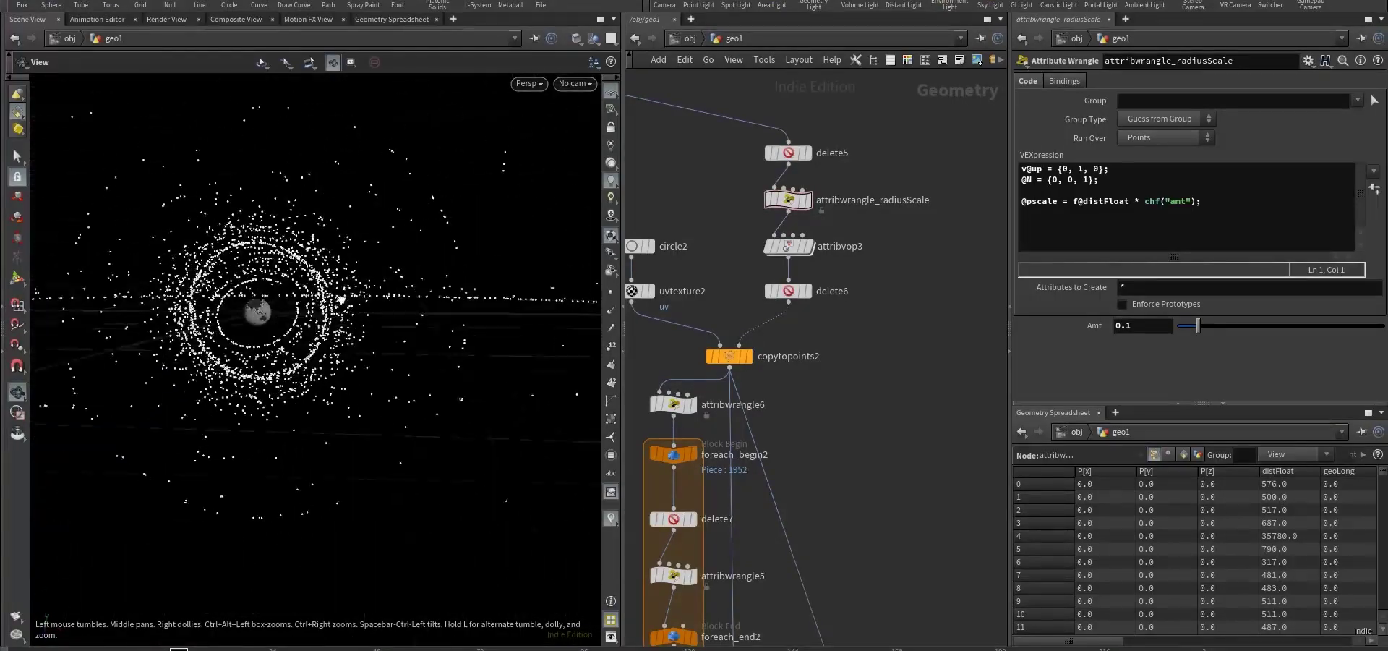
pyautogui.moveTo(341, 297); pyautogui.dragTo(433, 303)
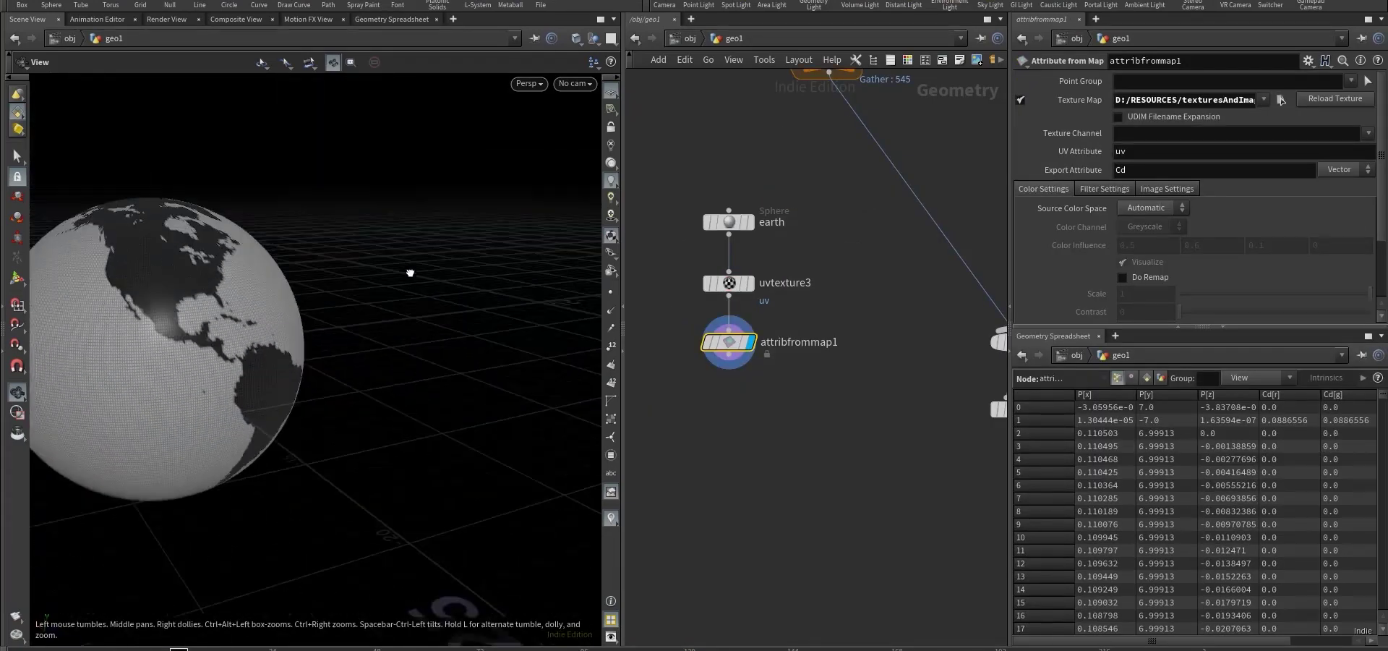
pyautogui.moveTo(387, 272); pyautogui.dragTo(350, 279)
pyautogui.scroll(-3, 350, 279)
pyautogui.scroll(-3, 815, 419)
pyautogui.moveTo(730, 292); pyautogui.dragTo(706, 338)
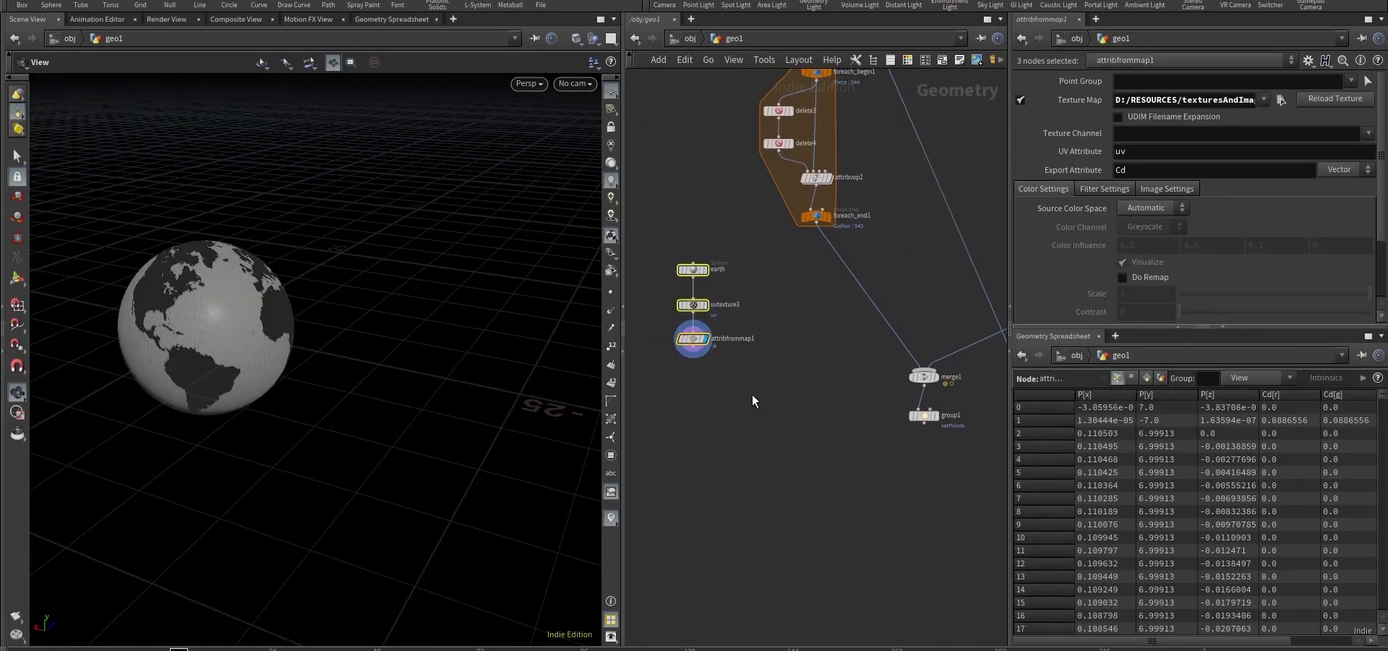
pyautogui.click(784, 384)
pyautogui.scroll(2, 784, 384)
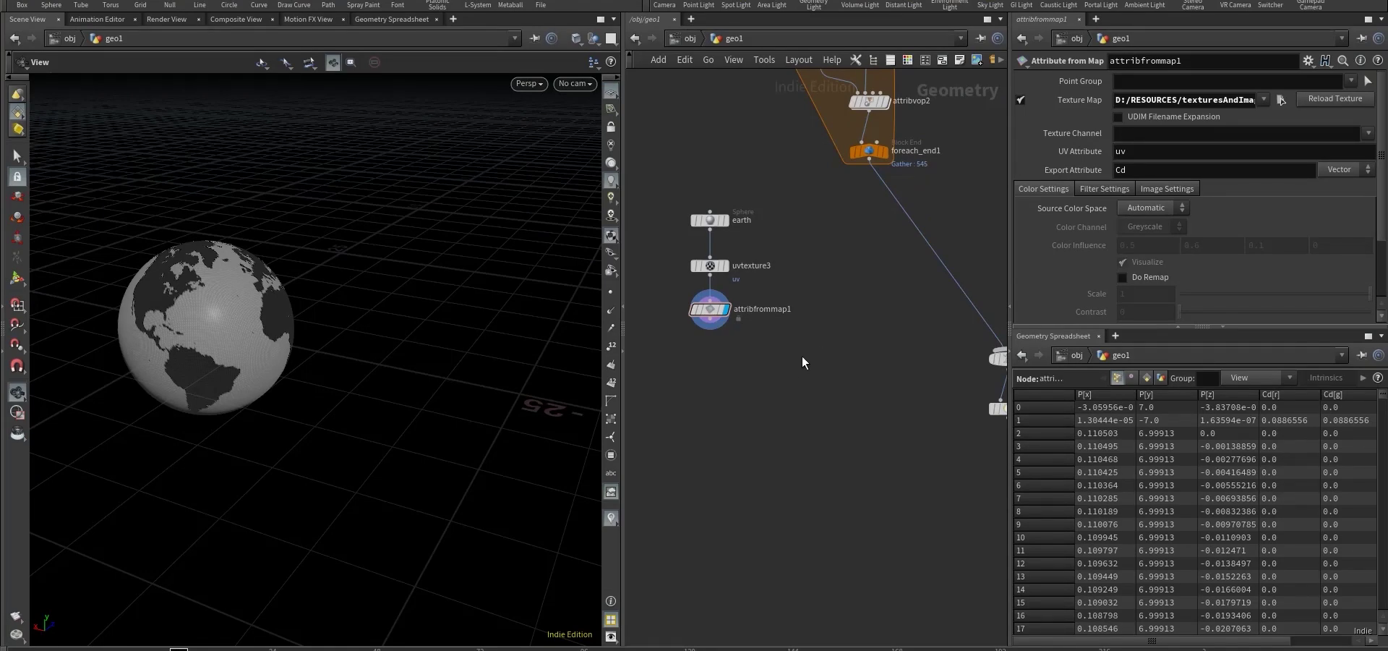
pyautogui.scroll(2, 773, 384)
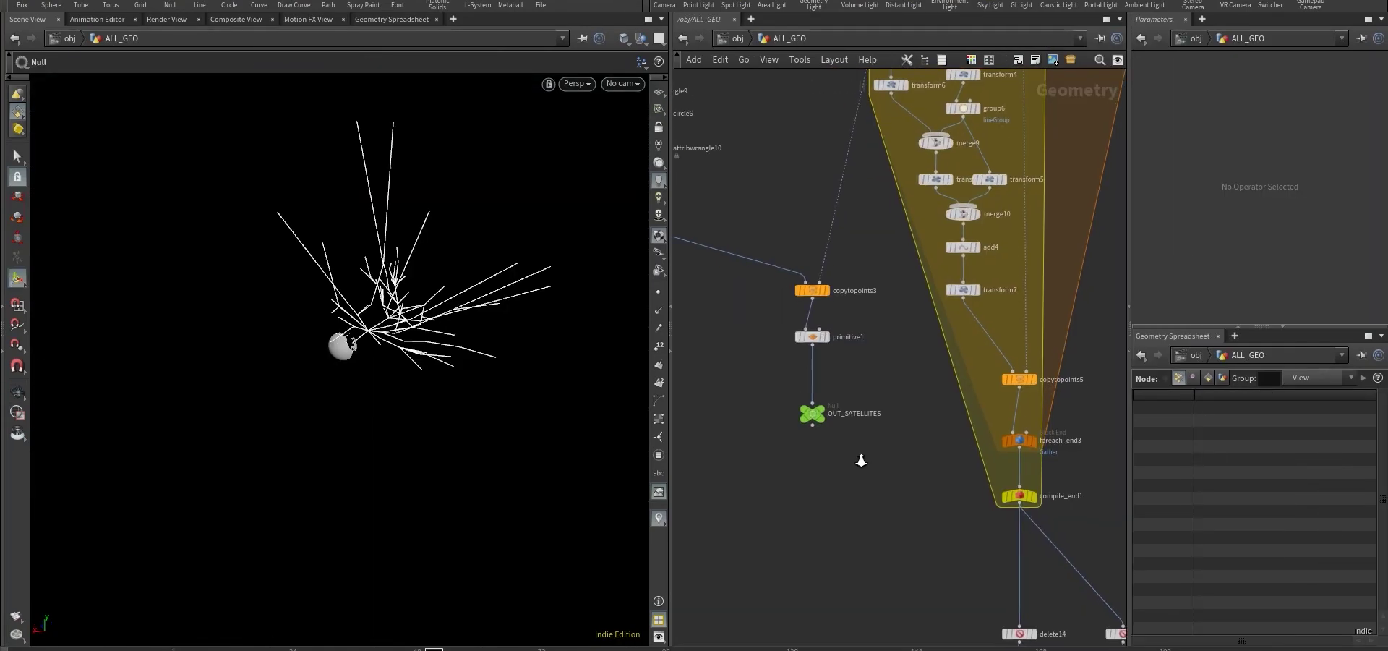
# - Display the OUT_SATELLITES output in the network
pyautogui.moveTo(861, 455); pyautogui.dragTo(961, 533, button='middle')
pyautogui.click(940, 468)
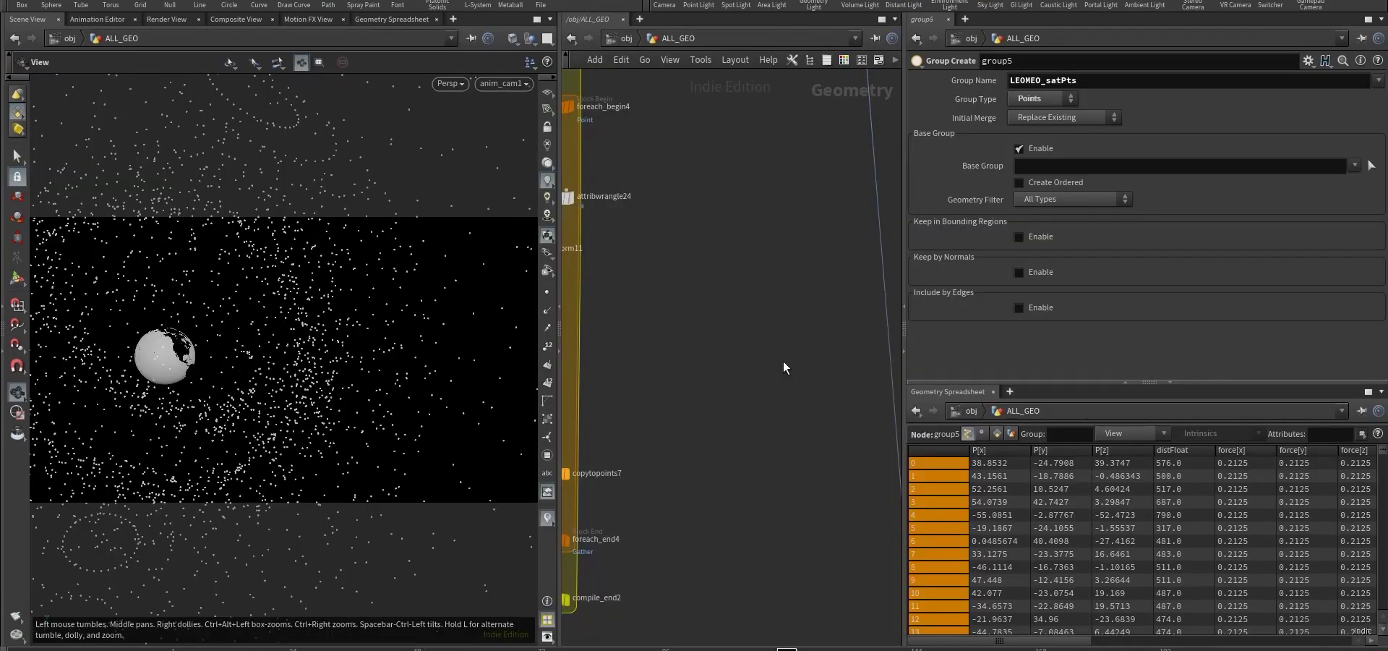
pyautogui.scroll(-5, 783, 362)
pyautogui.scroll(5, 675, 322)
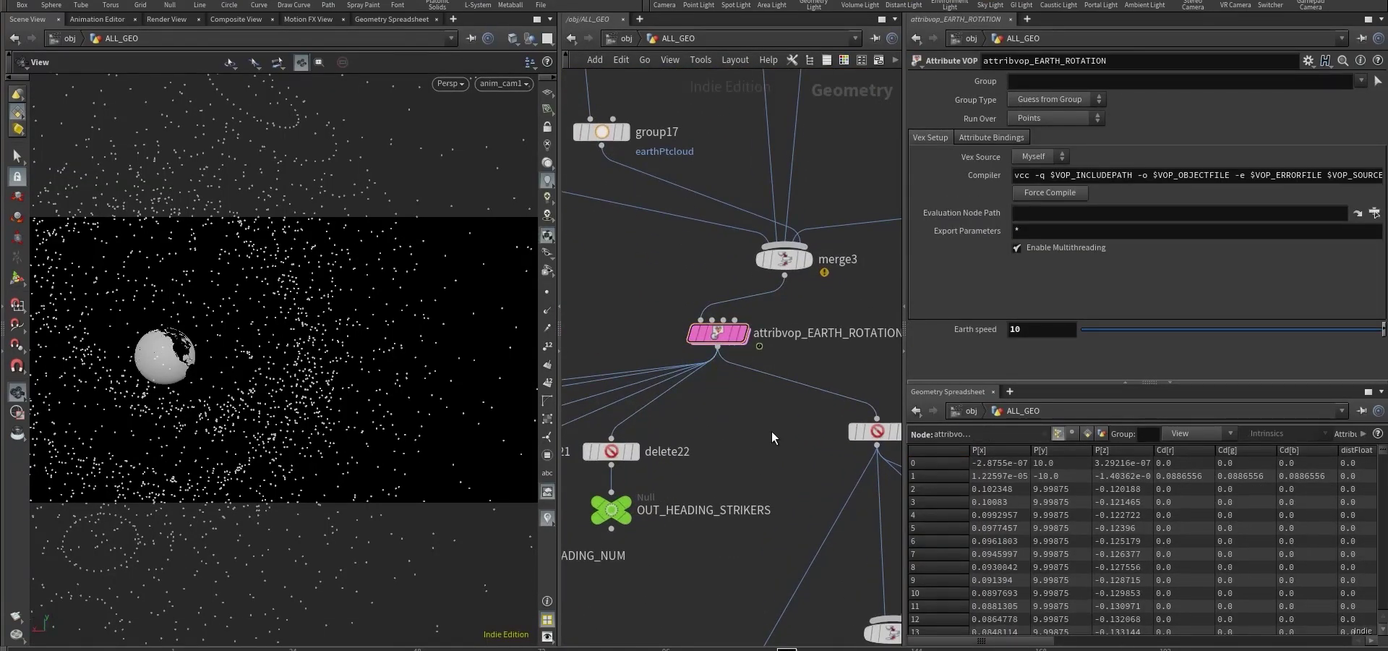
# - Set attribvop_EARTH_ROTATION's Earth speed to 1 and play a flipbook preview
pyautogui.click(701, 334)
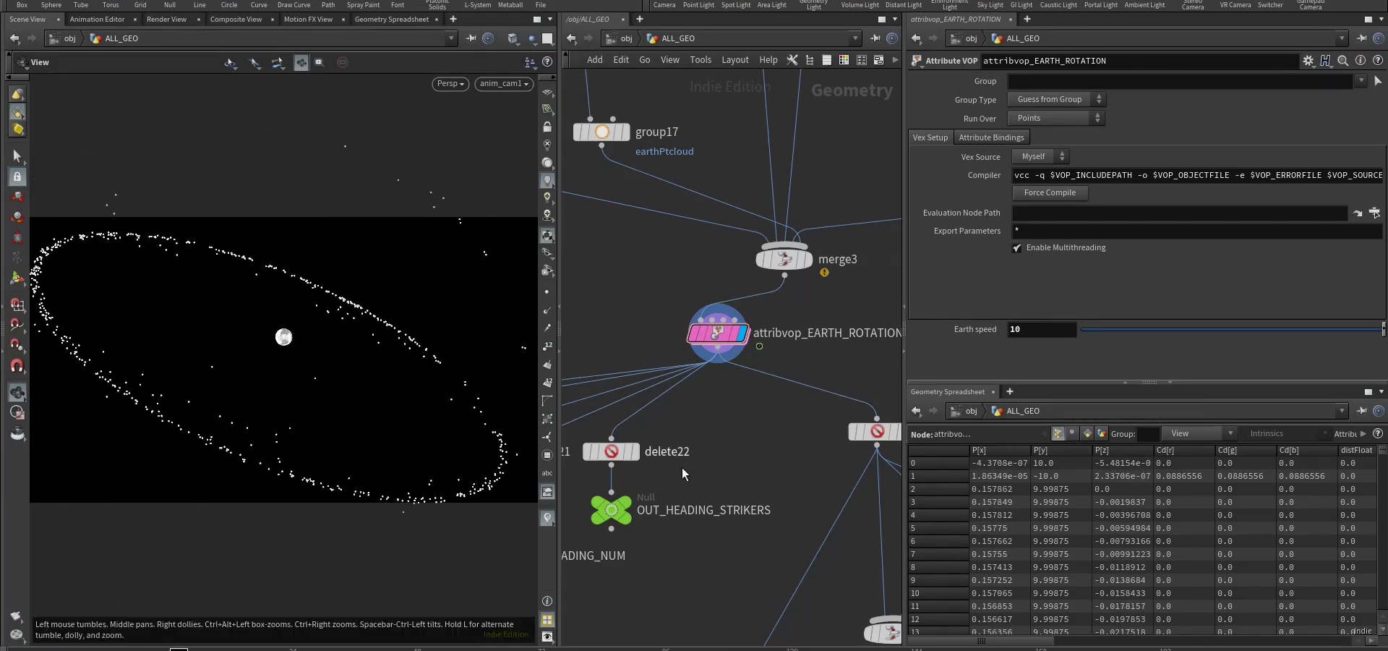
pyautogui.write('1')
pyautogui.press('Return')
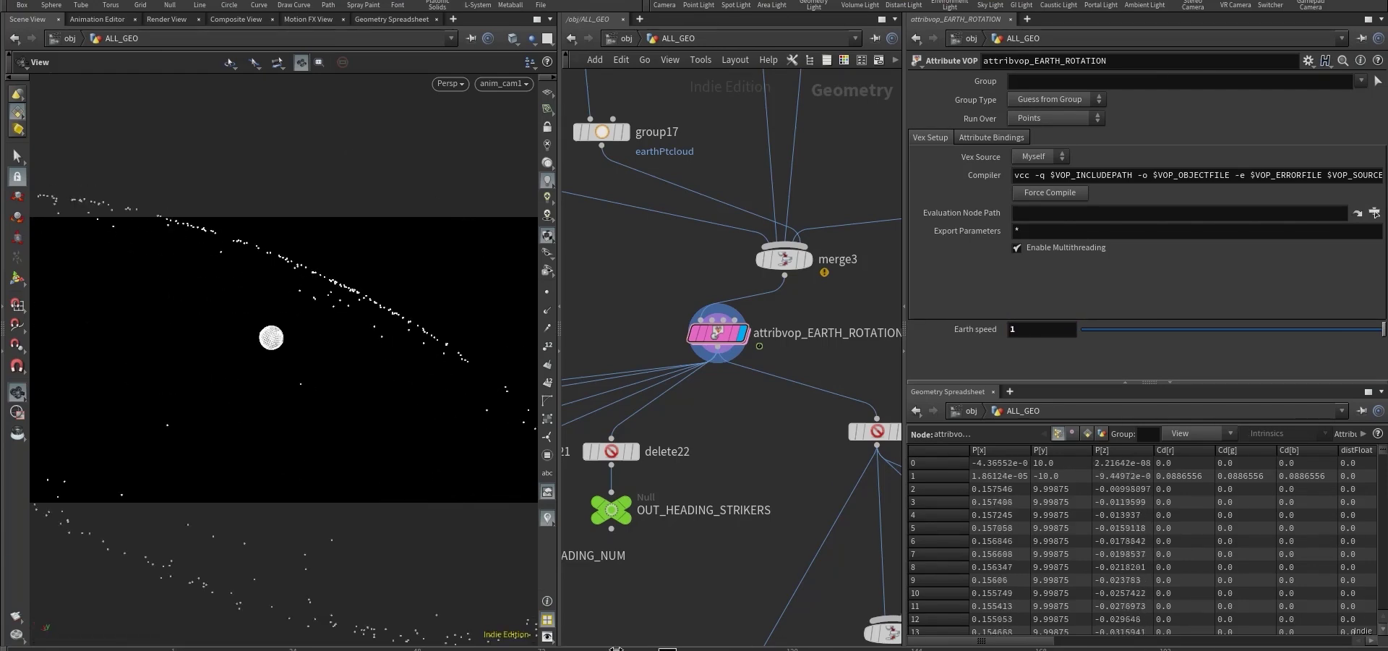
pyautogui.click(17, 617)
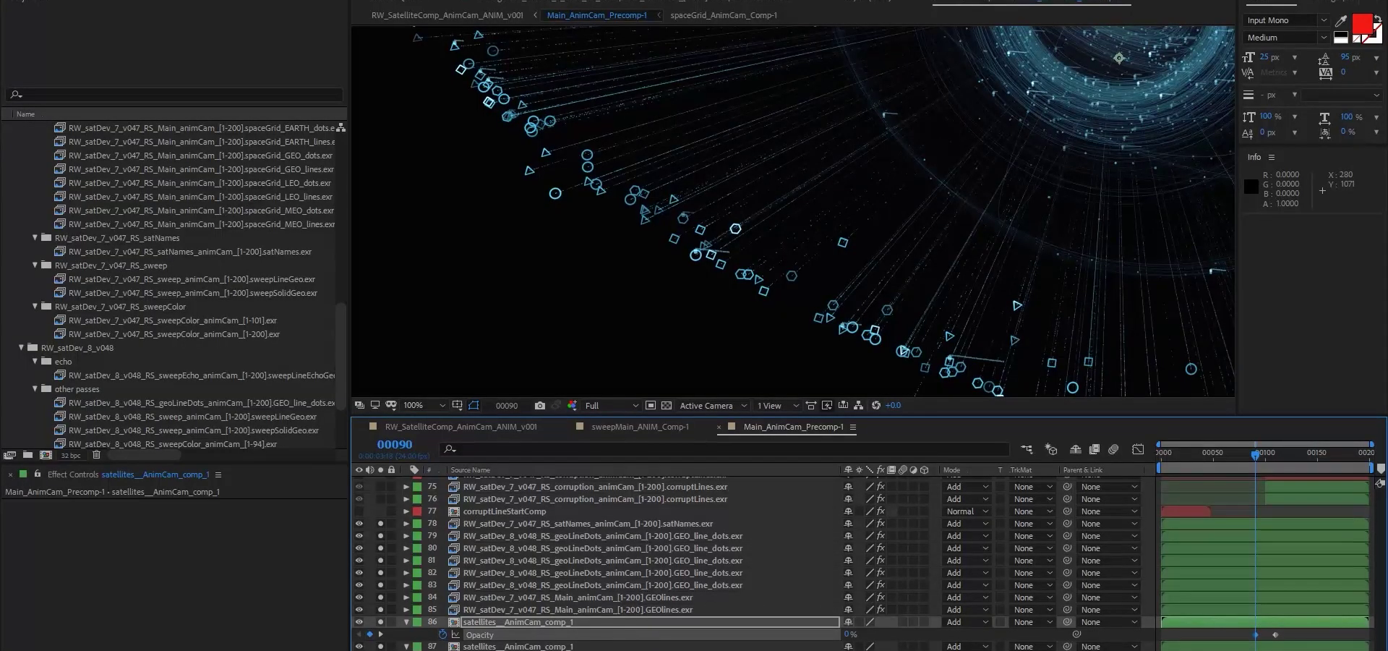
# - Visit RW_SatelliteComp_AnimCam_ANIM_v001 at frame 38, then the sweepMain_ANIM_Comp-1 composition
pyautogui.click(558, 430)
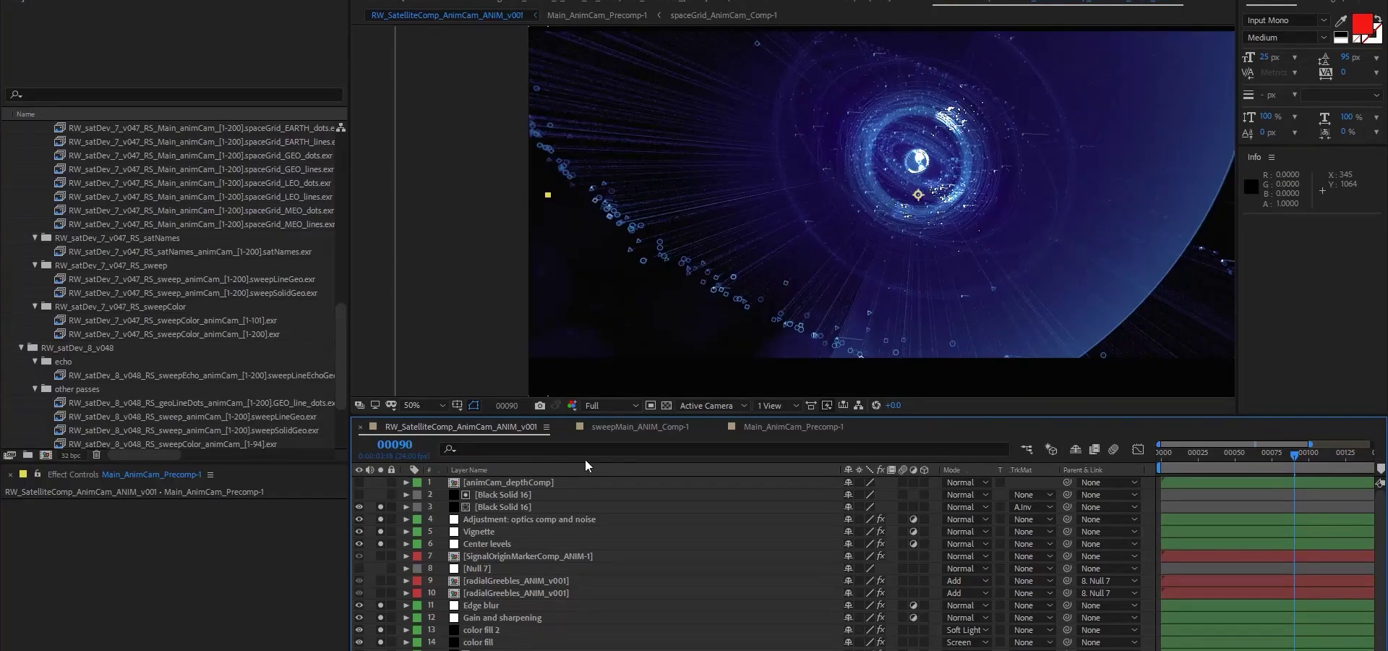
pyautogui.click(1218, 453)
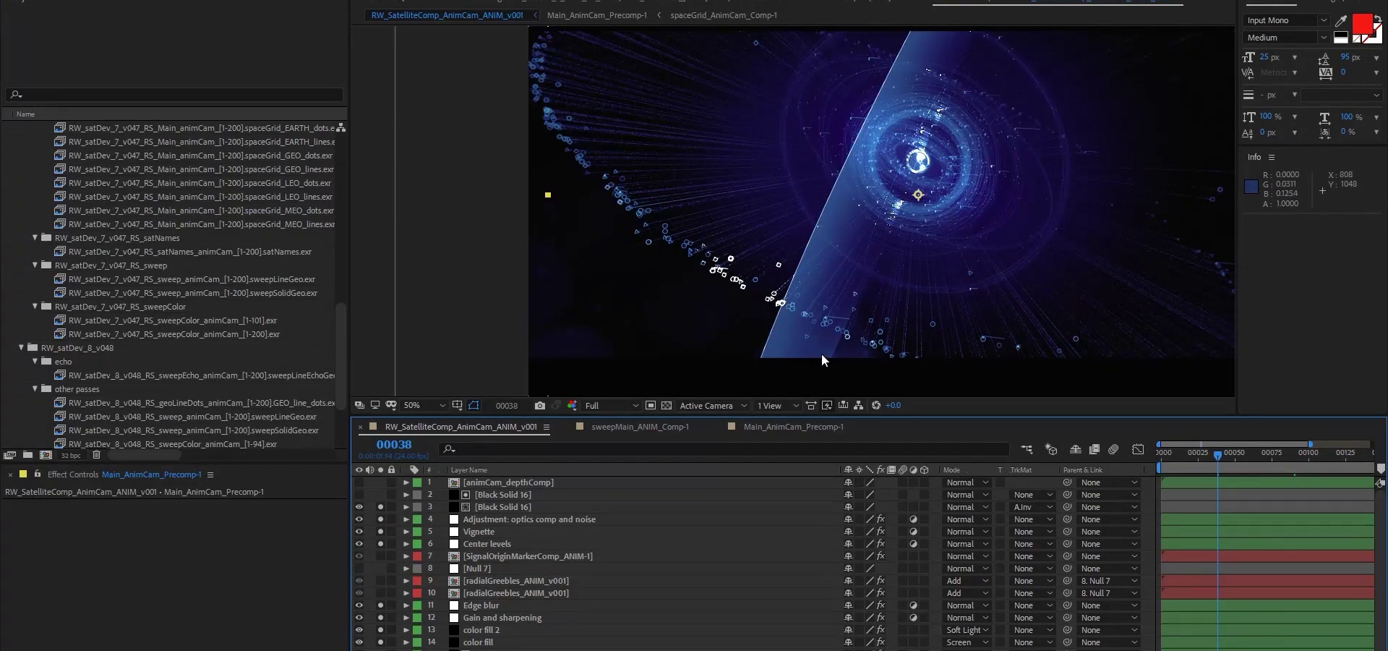
pyautogui.click(631, 431)
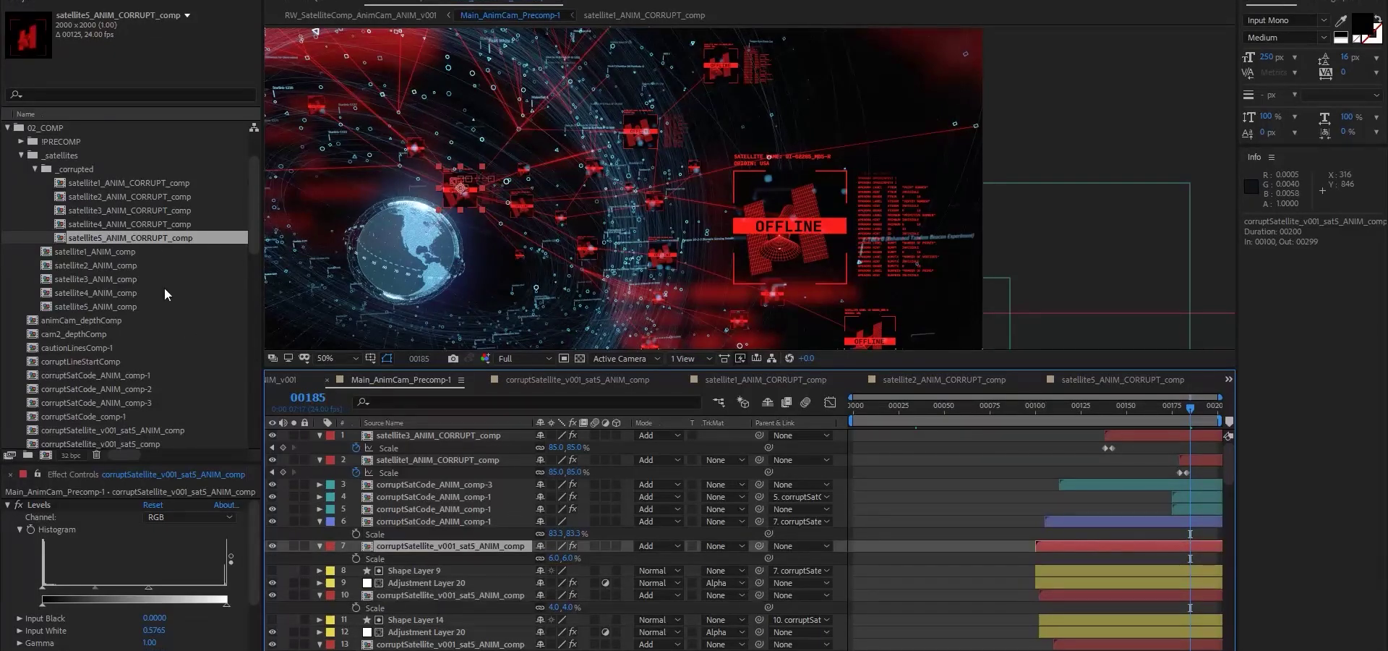
# - Replace layers 7 and 10's sources with satellite4_ANIM_CORRUPT_comp and satellite3_ANIM_CORRUPT_comp
pyautogui.click(161, 223)
pyautogui.hotkey('ctrl', 'alt', '/')
pyautogui.hotkey('ctrl', 'Down')
pyautogui.hotkey('ctrl', 'Down')
pyautogui.hotkey('ctrl', 'Down')
pyautogui.click(161, 210)
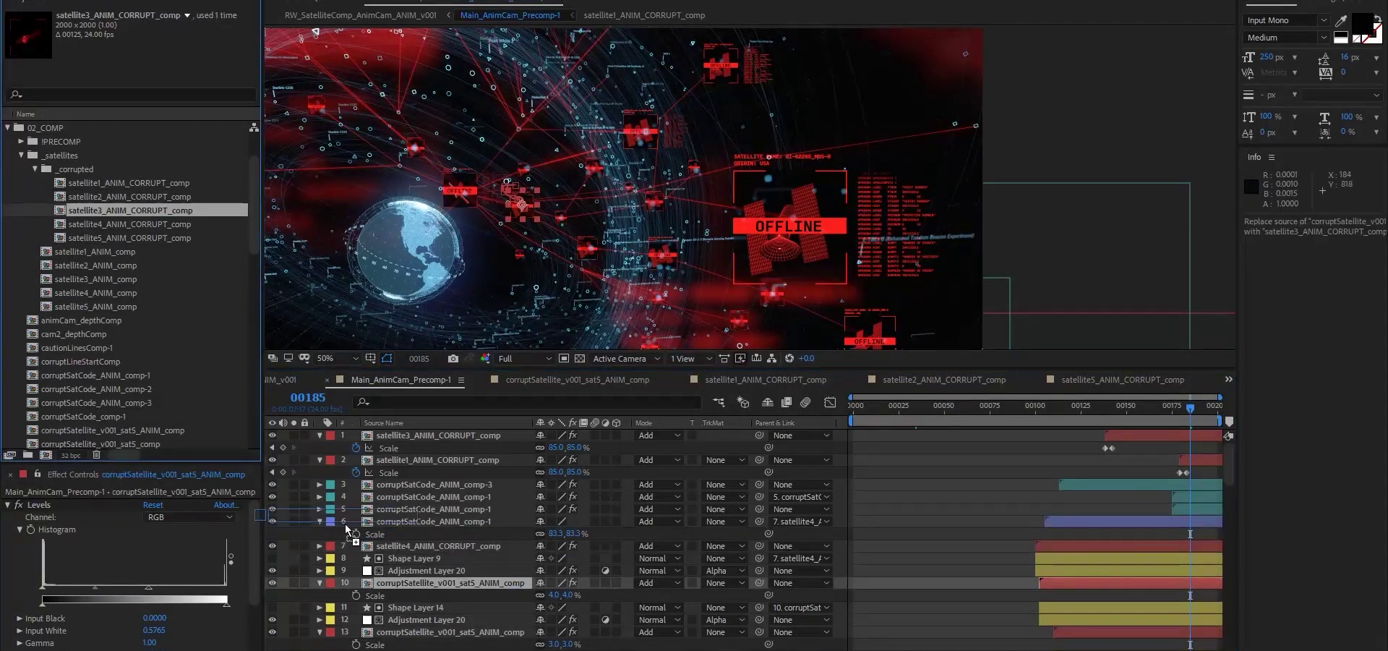
pyautogui.hotkey('ctrl', 'alt', '/')
pyautogui.hotkey('ctrl', 'Down')
pyautogui.hotkey('ctrl', 'Down')
pyautogui.hotkey('ctrl', 'Down')
# - Replace layers 13, 16 and 19's sources with satellite2, satellite1 and another corrupted comp
pyautogui.click(107, 237)
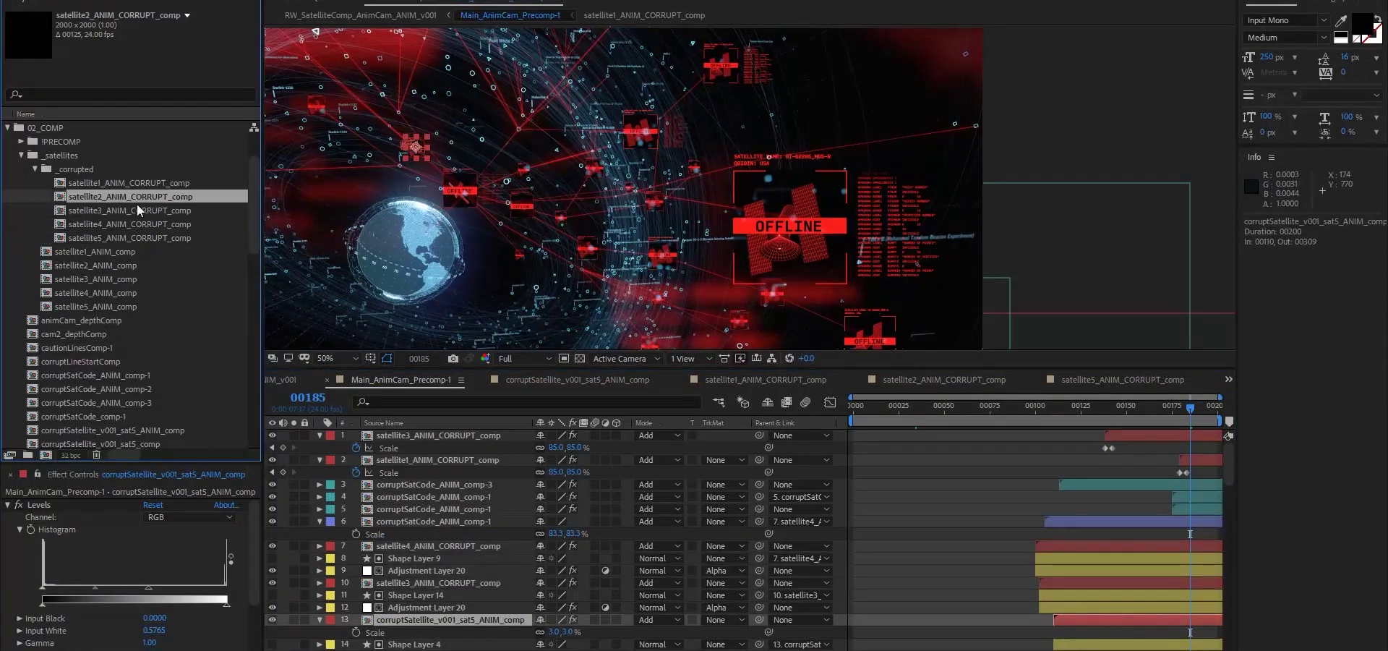
pyautogui.hotkey('ctrl', 'alt', '/')
pyautogui.press('Up')
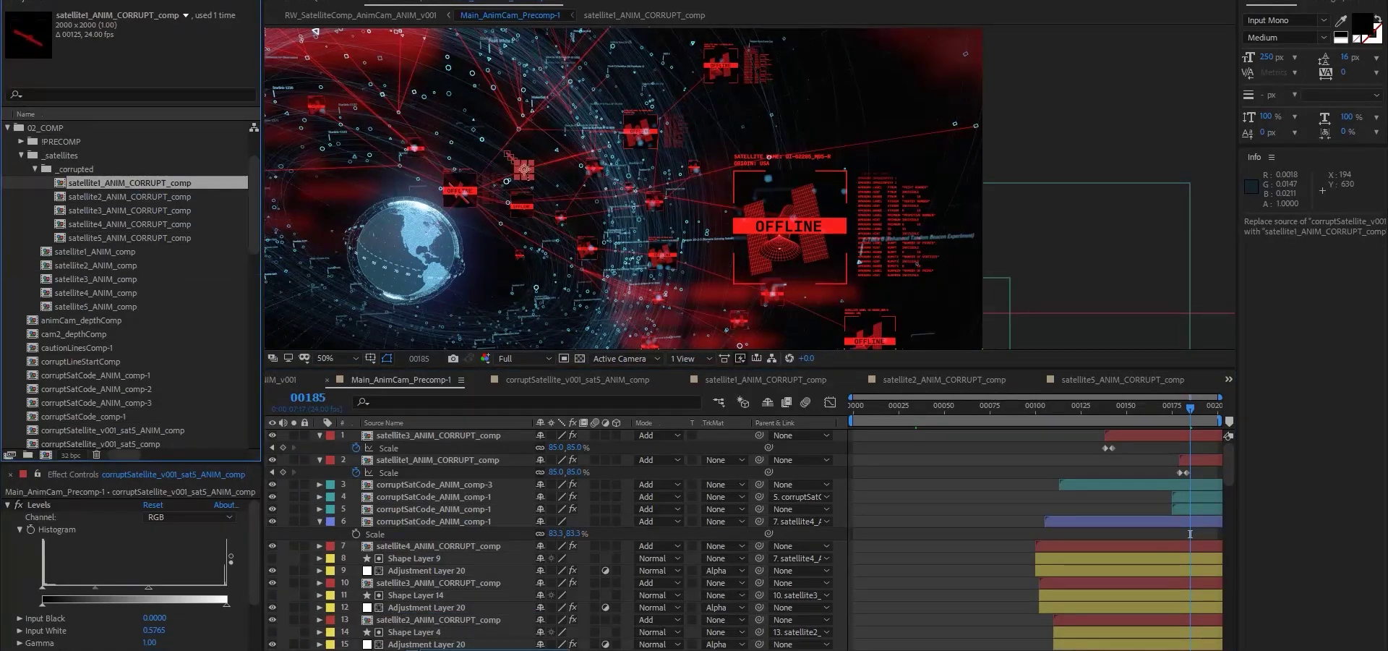
pyautogui.hotkey('ctrl', 'Down')
pyautogui.hotkey('ctrl', 'Down')
pyautogui.hotkey('ctrl', 'Down')
pyautogui.hotkey('ctrl', 'alt', '/')
pyautogui.hotkey('ctrl', 'Down')
pyautogui.hotkey('ctrl', 'Down')
pyautogui.hotkey('ctrl', 'Down')
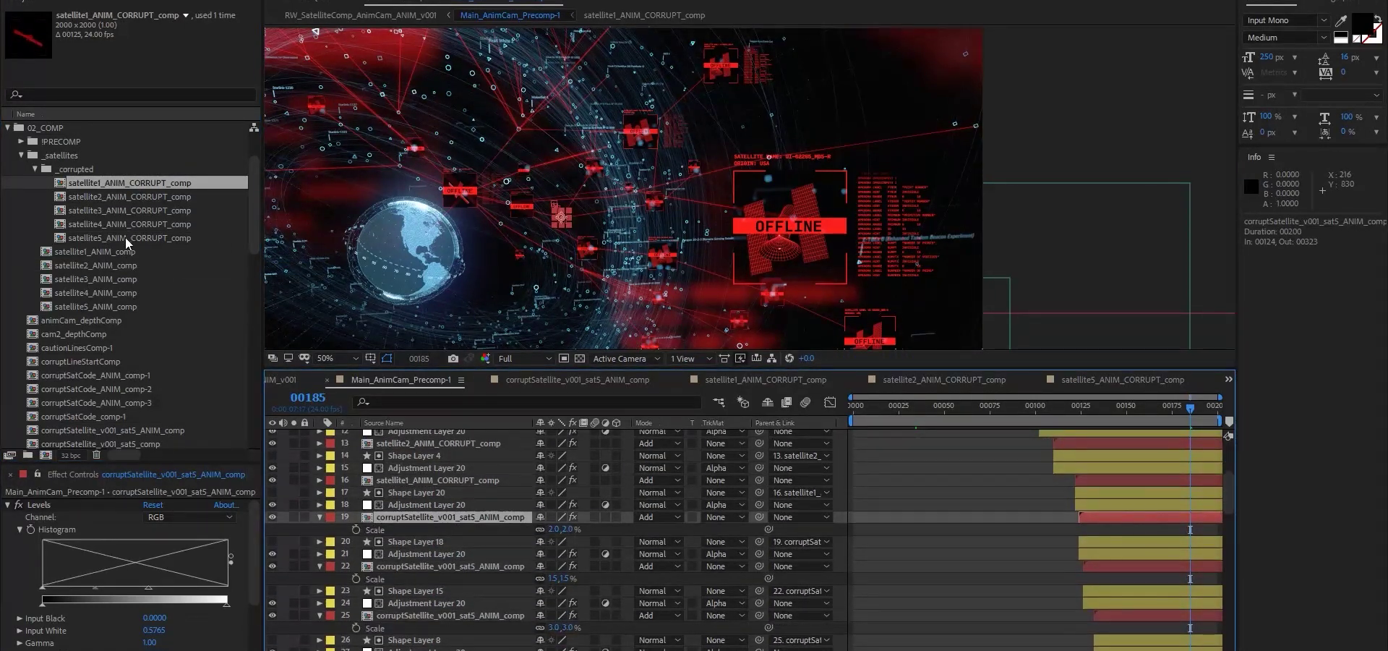
pyautogui.hotkey('ctrl', 'alt', '/')
pyautogui.hotkey('ctrl', 'Down')
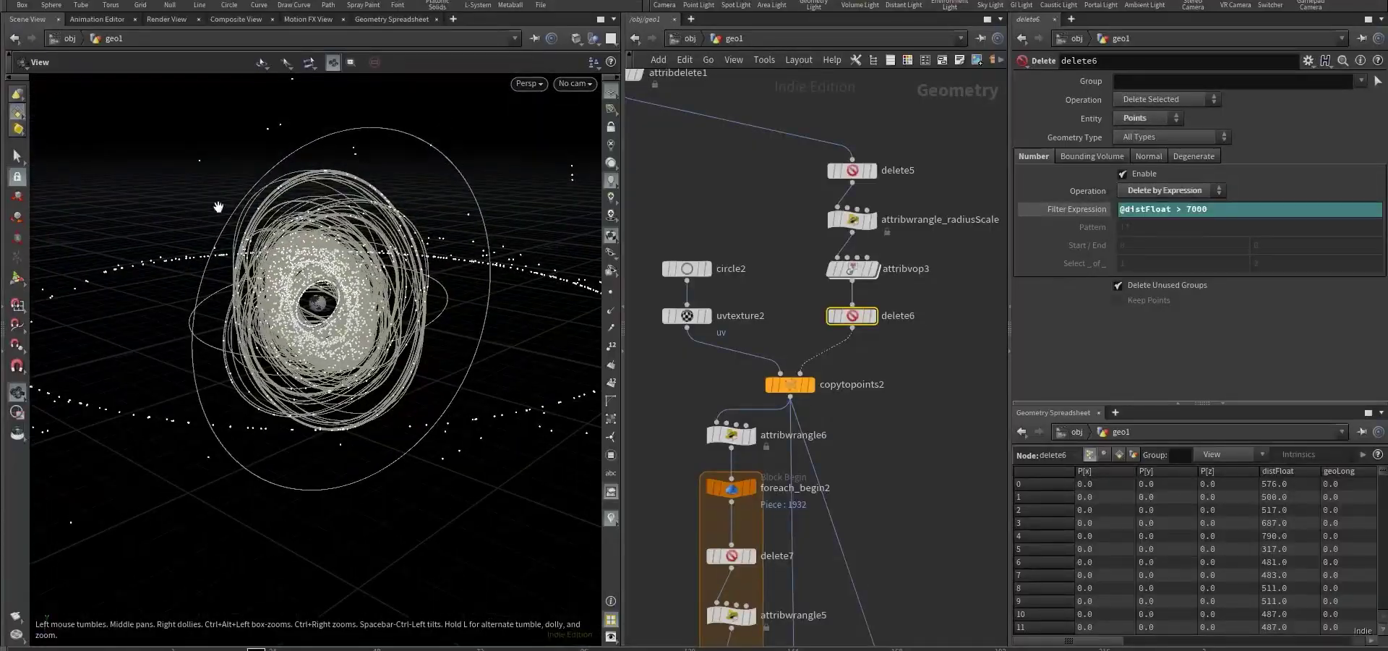
# - Orbit to a near top-down view of the orbit rings
pyautogui.moveTo(217, 208); pyautogui.dragTo(188, 339)
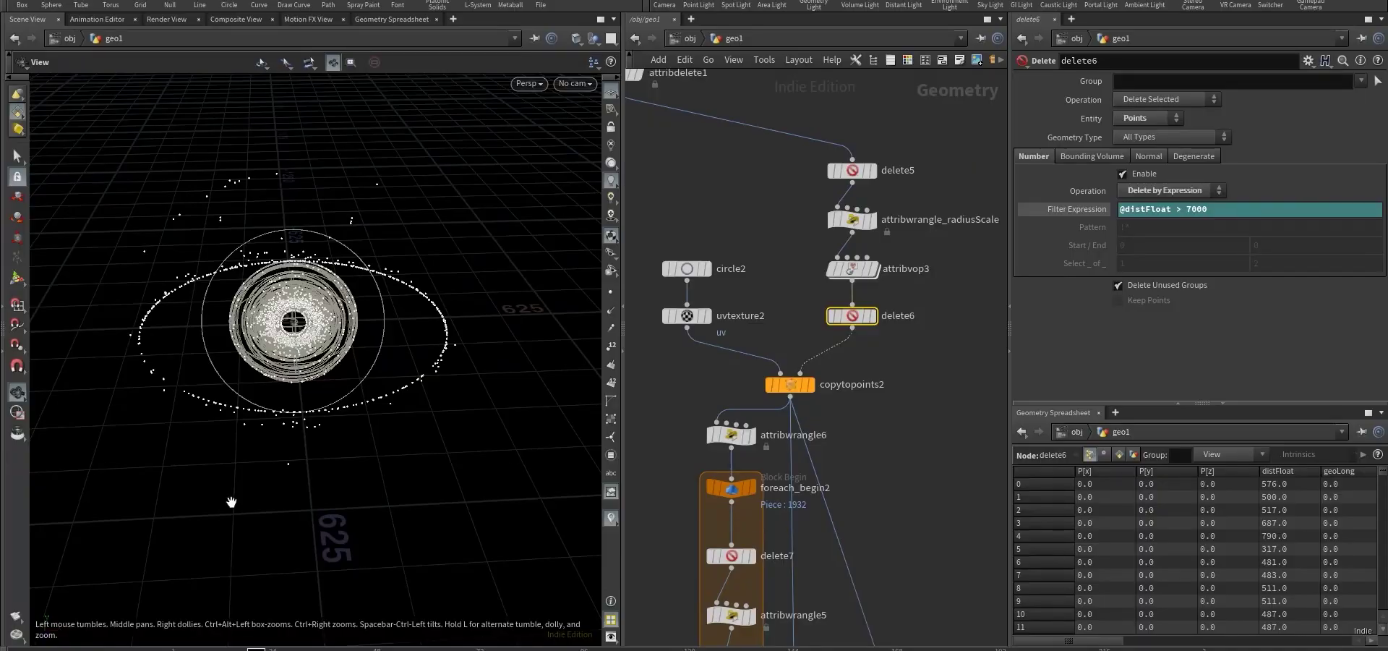
pyautogui.moveTo(924, 487); pyautogui.dragTo(899, 198, button='middle')
pyautogui.scroll(5, 374, 275)
pyautogui.moveTo(356, 305); pyautogui.dragTo(400, 136)
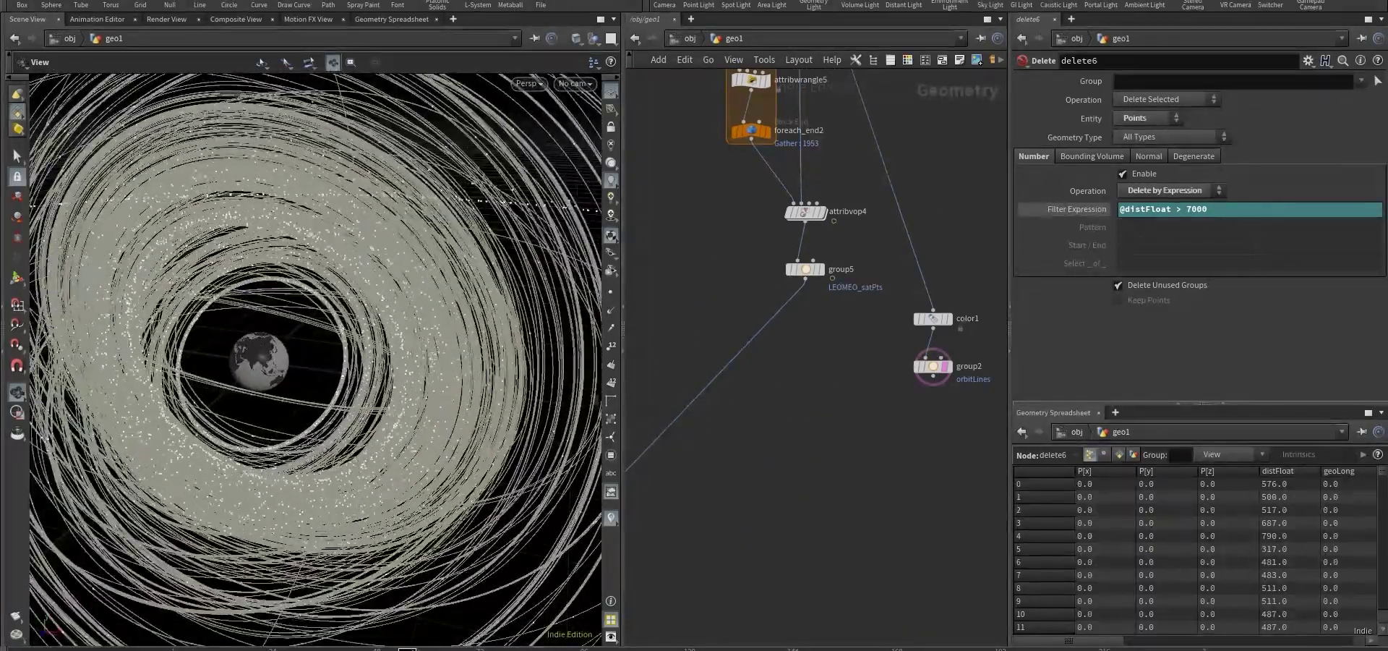
# - Change the sweep layer's blend mode so its white highlights render blue
pyautogui.press('h')
pyautogui.press('h')
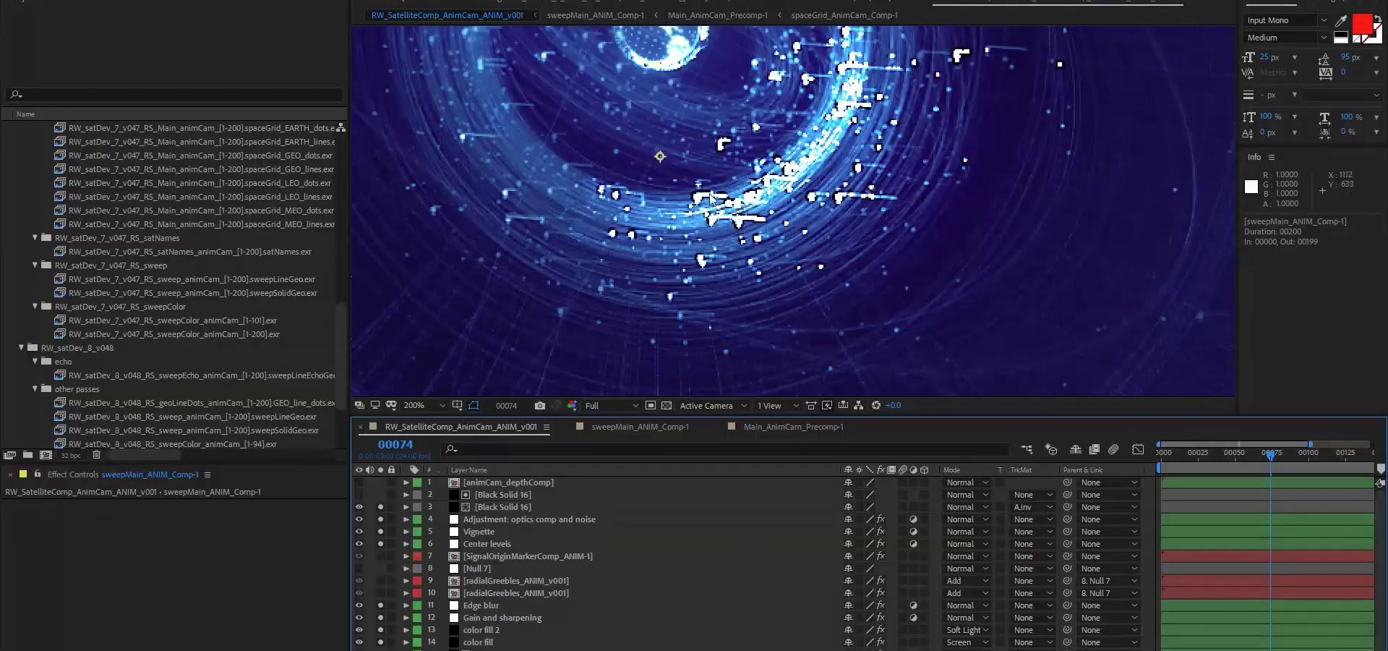
pyautogui.click(965, 648)
pyautogui.click(994, 258)
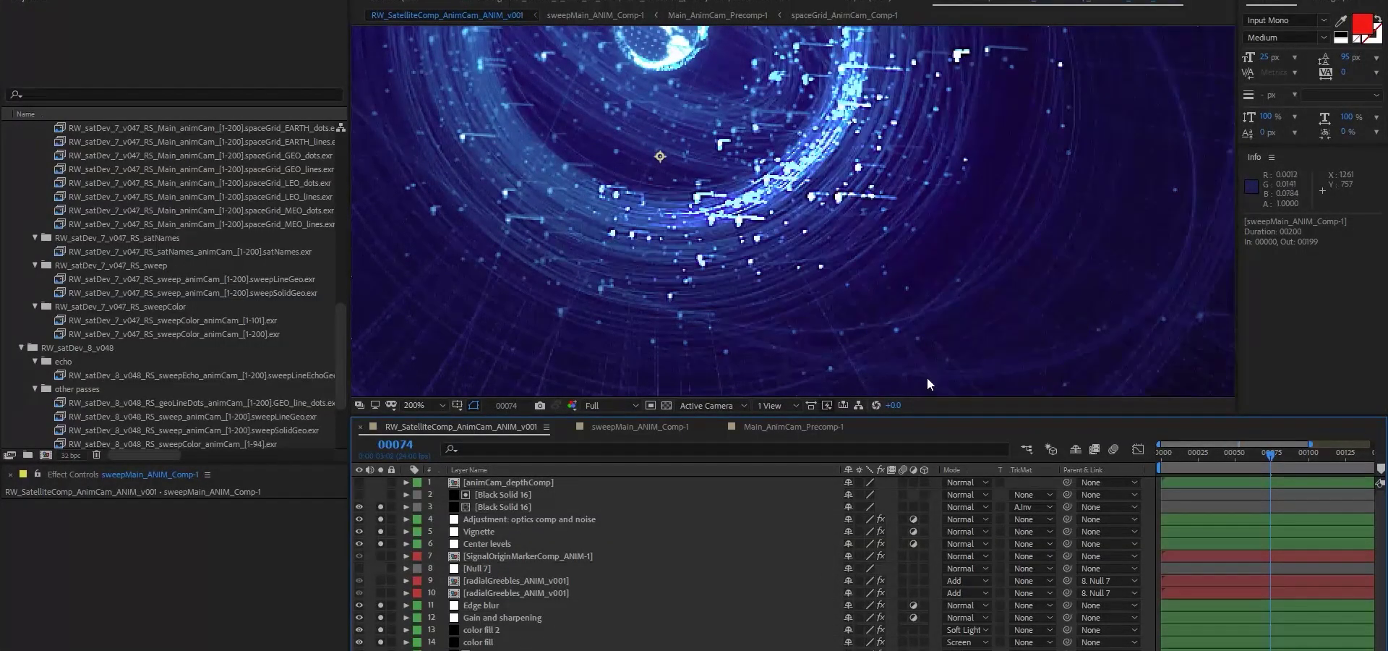
pyautogui.scroll(-3, 840, 280)
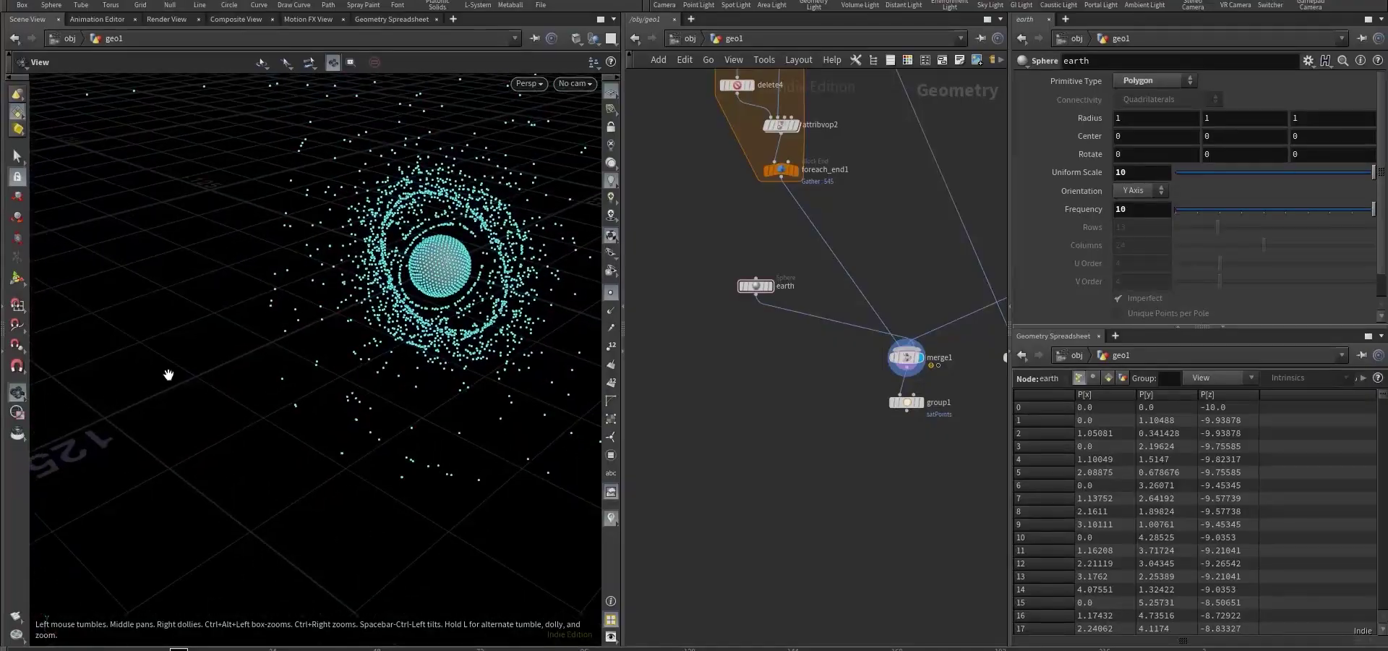
pyautogui.moveTo(168, 374); pyautogui.dragTo(397, 307)
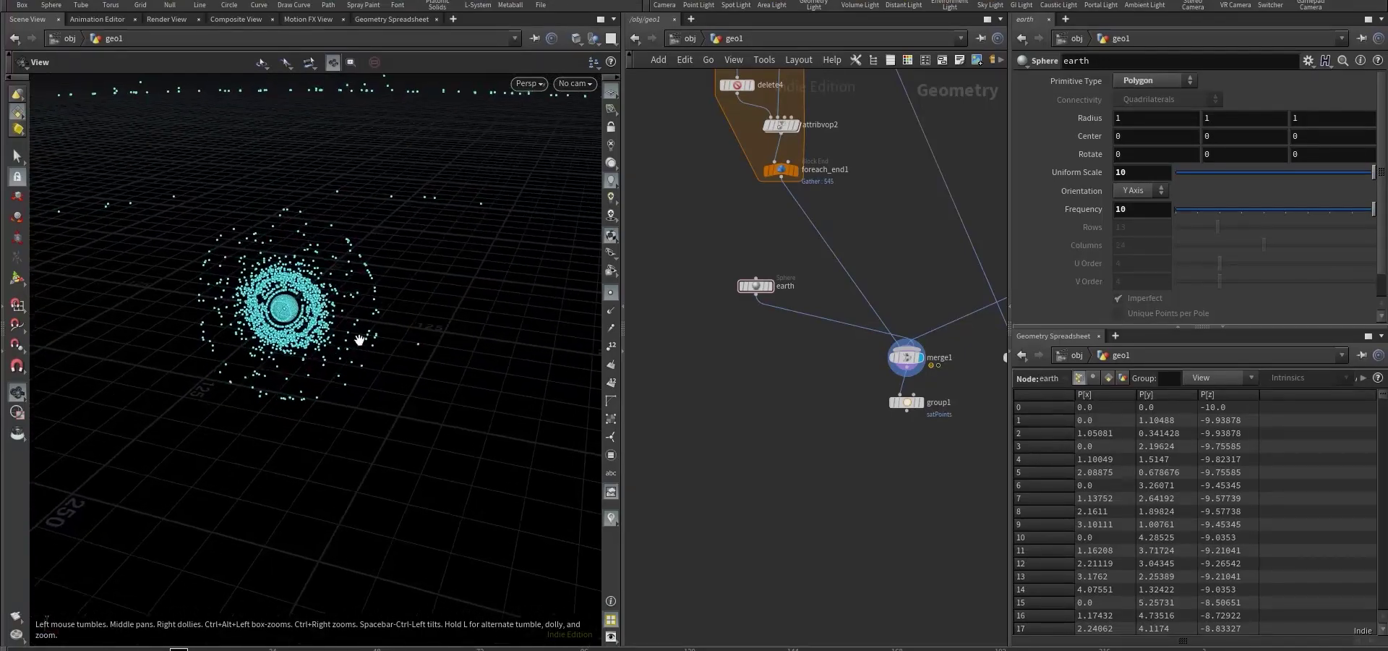
# - Turn off viewport point markers and orbit closer to the sphere
pyautogui.click(610, 292)
pyautogui.moveTo(293, 334); pyautogui.dragTo(352, 273)
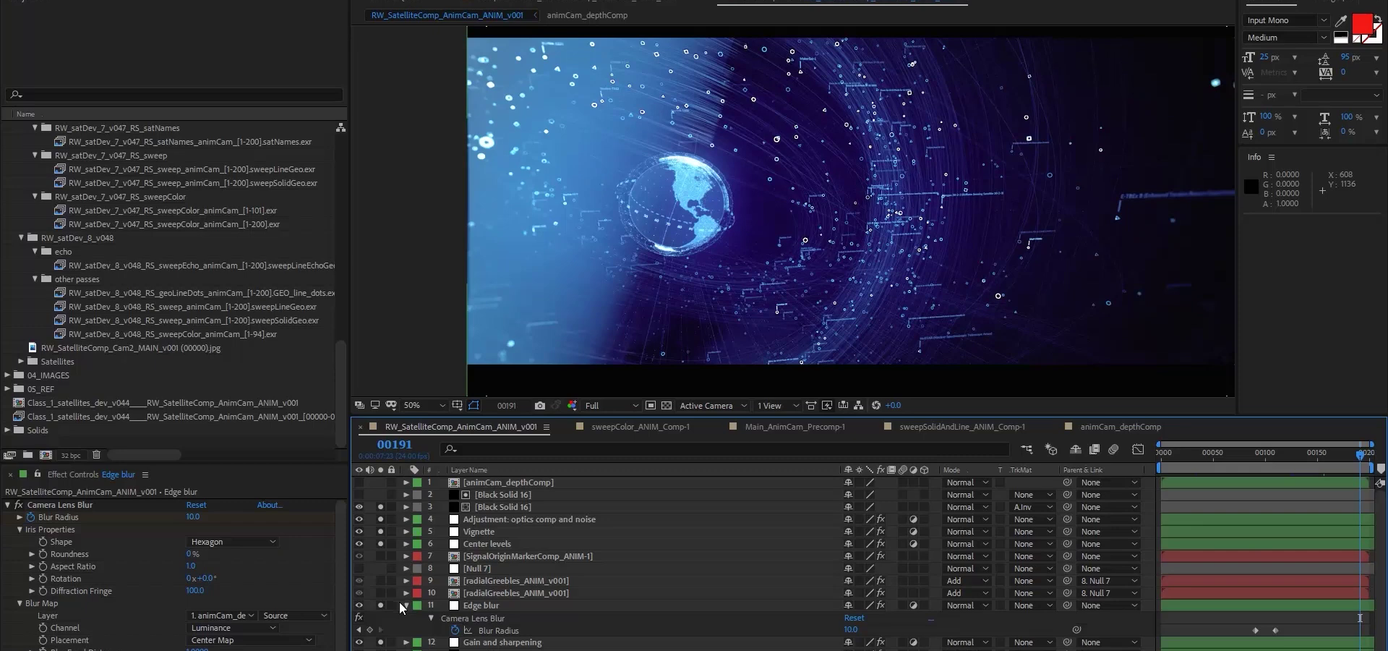
# - Check the edge blur at frame 19 and apply an effect to Layers 6 and 5
pyautogui.press('u')
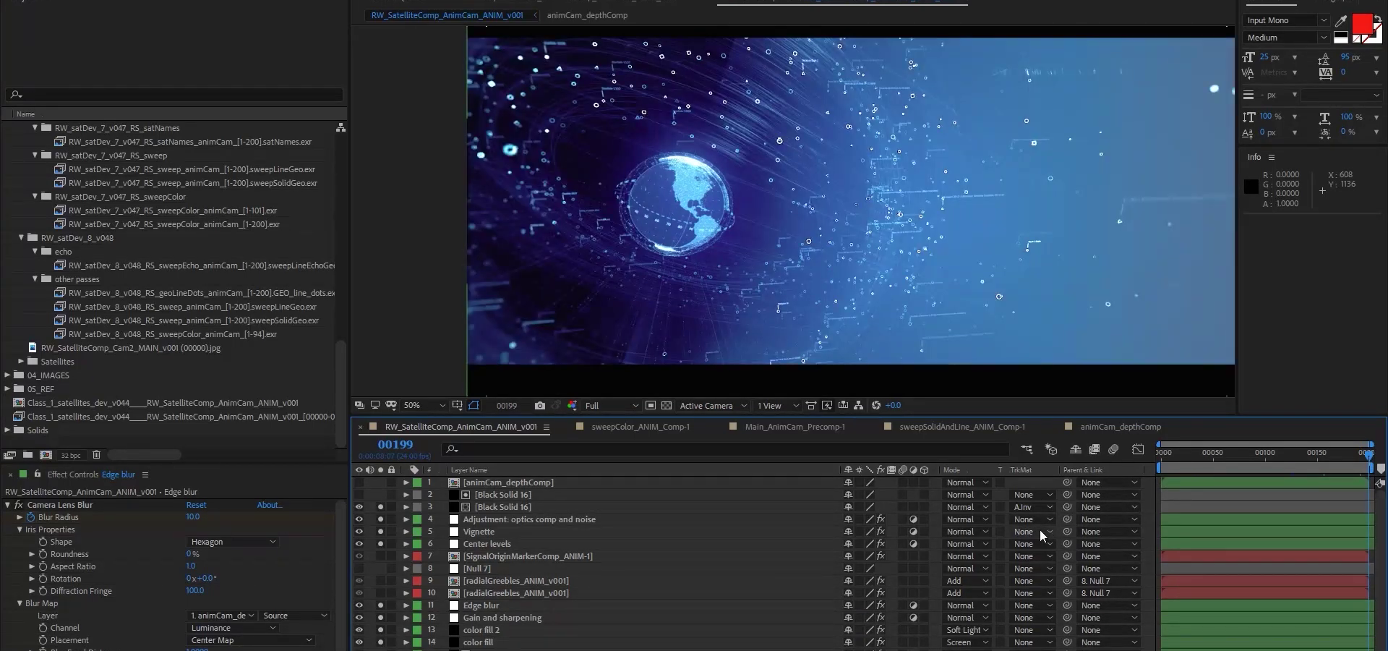
pyautogui.click(481, 605)
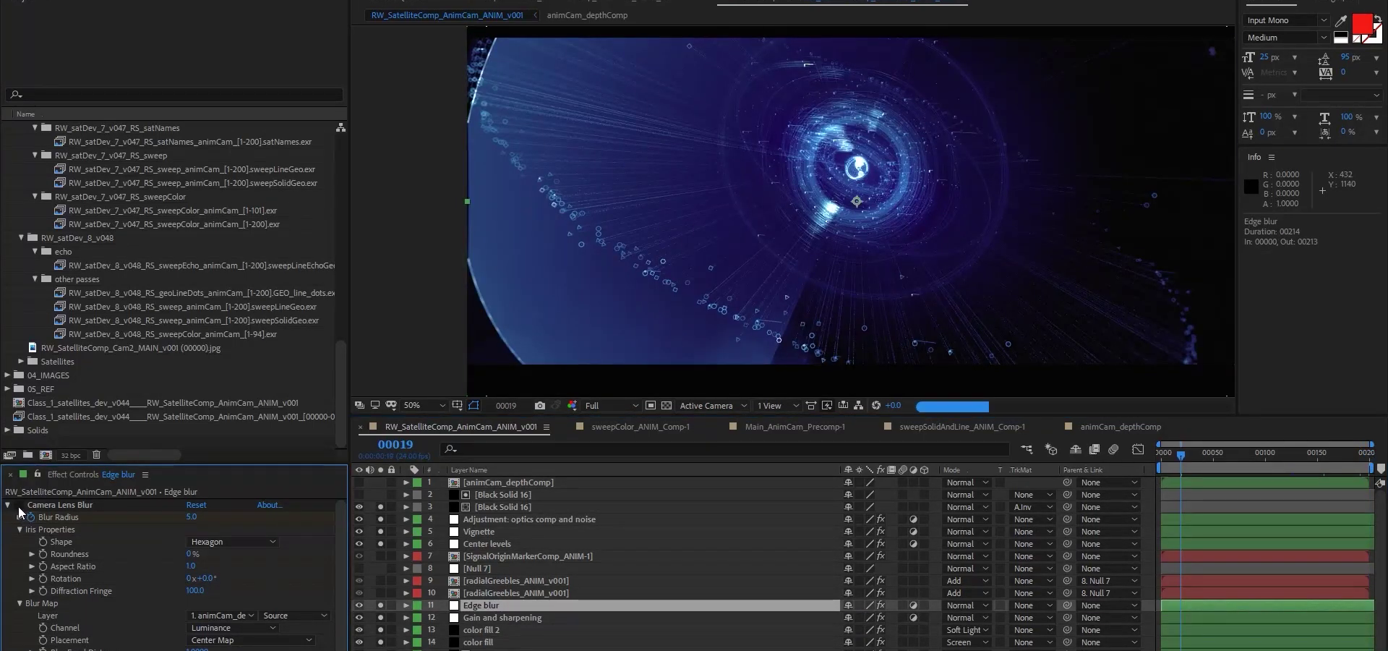
pyautogui.click(499, 520)
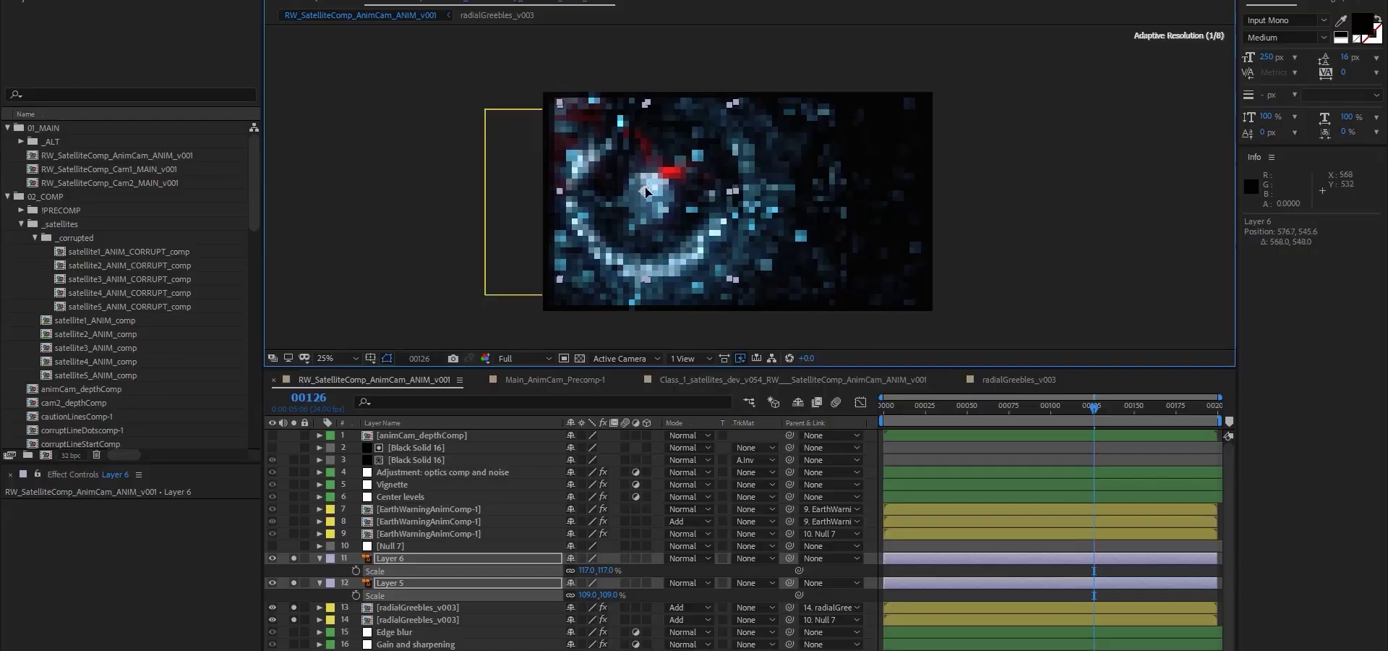
pyautogui.click(192, 6)
pyautogui.click(390, 170)
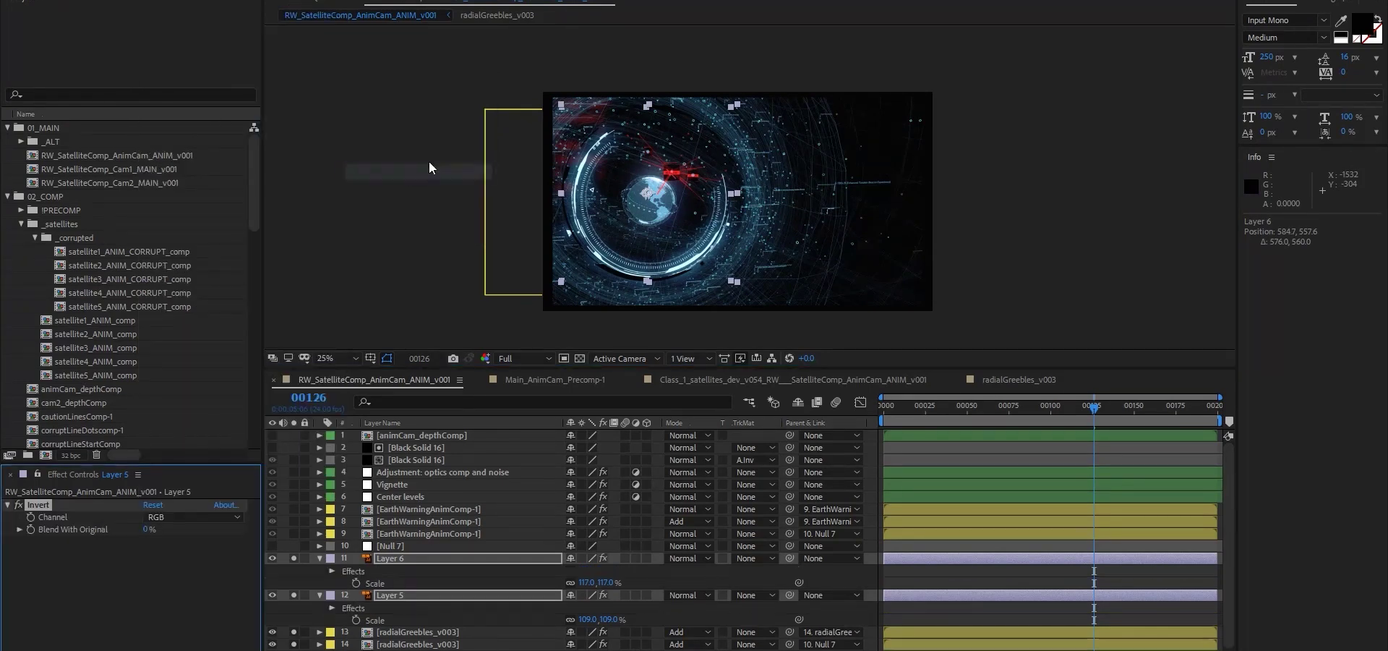
pyautogui.click(417, 644)
pyautogui.click(10, 517)
# - Copy radialGreebles_v003's Hue/Saturation and Glow effects onto Layer 6
pyautogui.click(11, 517)
pyautogui.keyDown('shift'); pyautogui.click(40, 517); pyautogui.keyUp('shift')
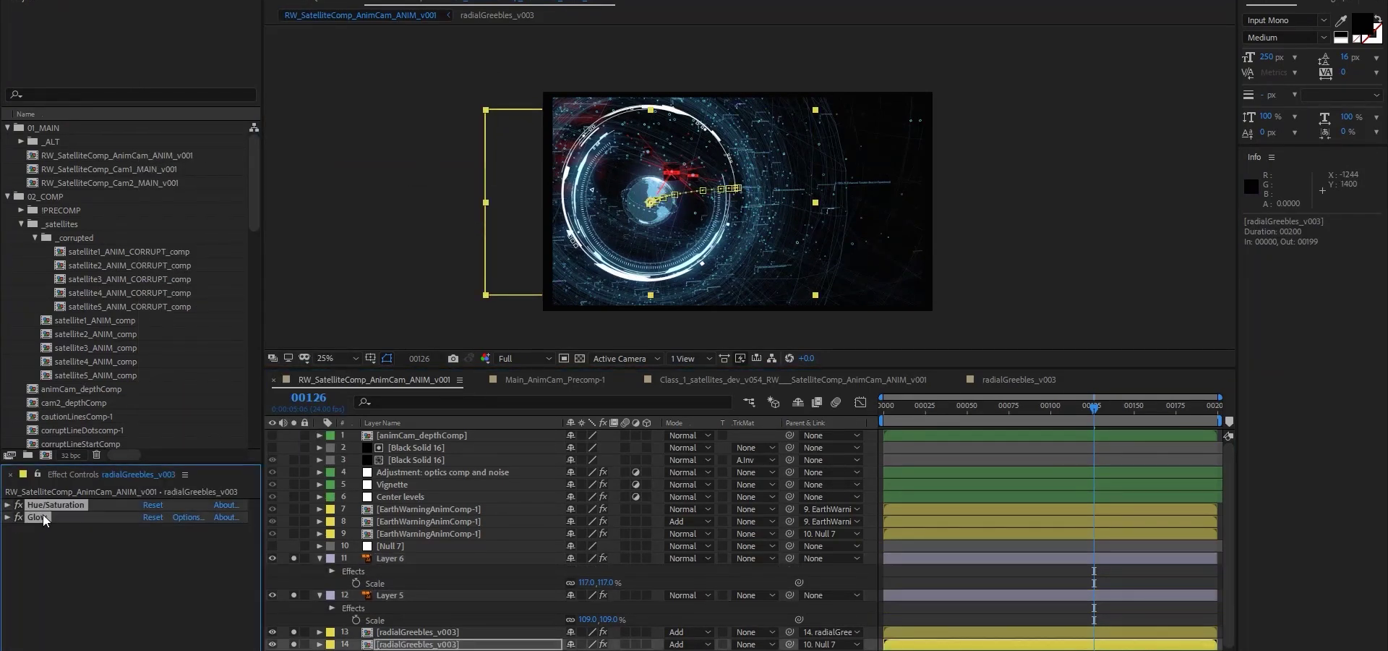
pyautogui.click(397, 561)
pyautogui.hotkey('ctrl', 'v')
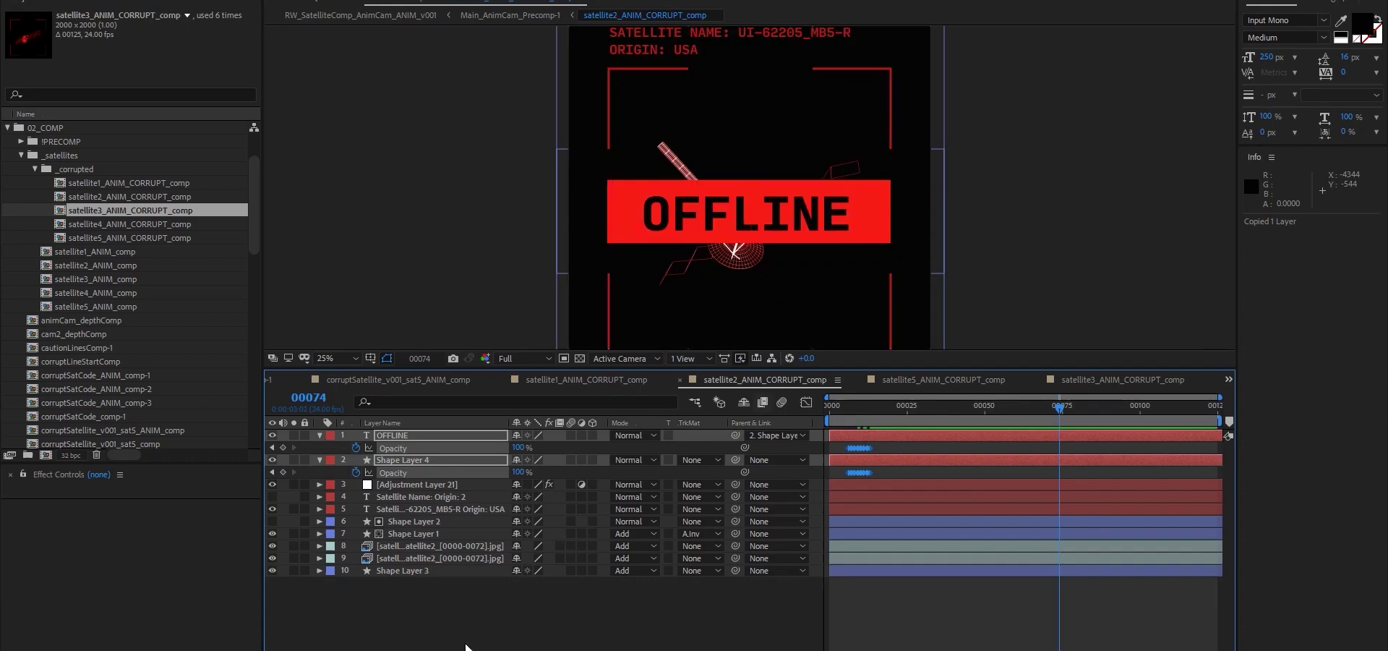
# - Paste Black Solid 22 into the satellite2 comp and paste opacity keyframes onto Shape Layer 4 at frame 10
pyautogui.hotkey('ctrl', 'v')
pyautogui.click(861, 405)
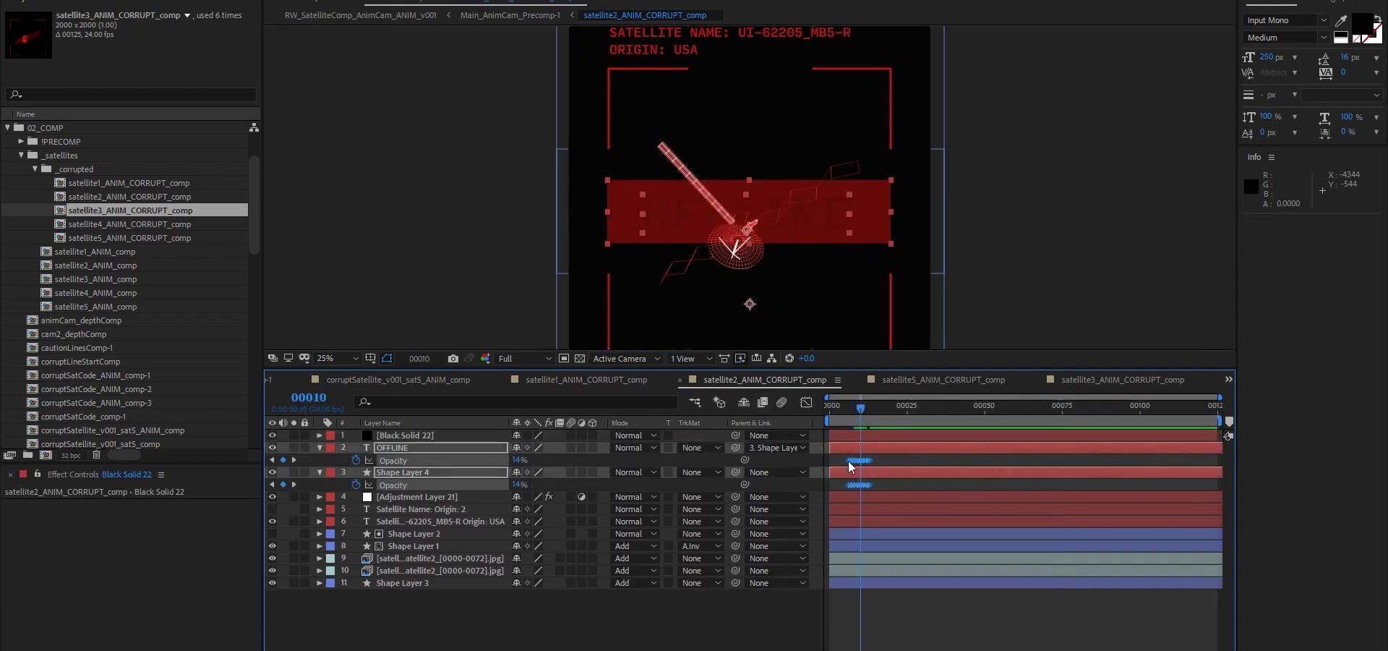
pyautogui.hotkey('ctrl', 'v')
# - Paste Black Solid 22 into the satellite3, satellite4 and satellite5 corrupt comps
pyautogui.doubleClick(123, 210)
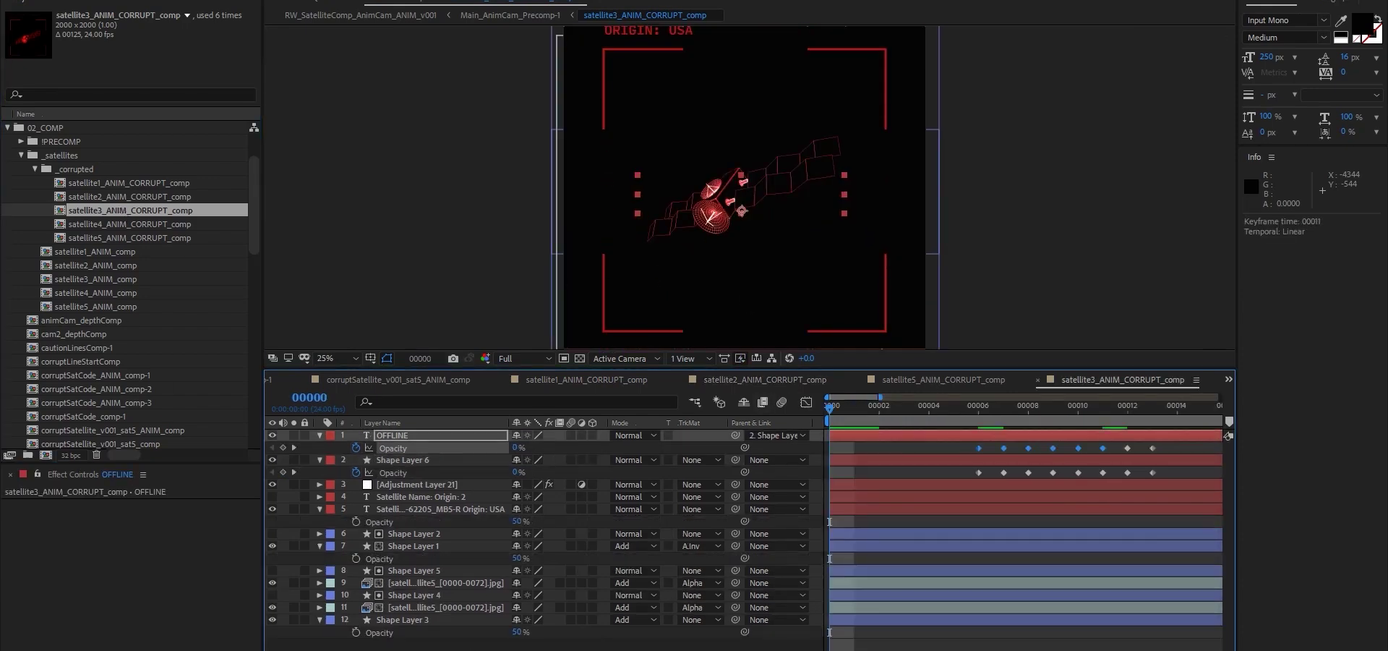
pyautogui.hotkey('ctrl', 'v')
pyautogui.click(972, 419)
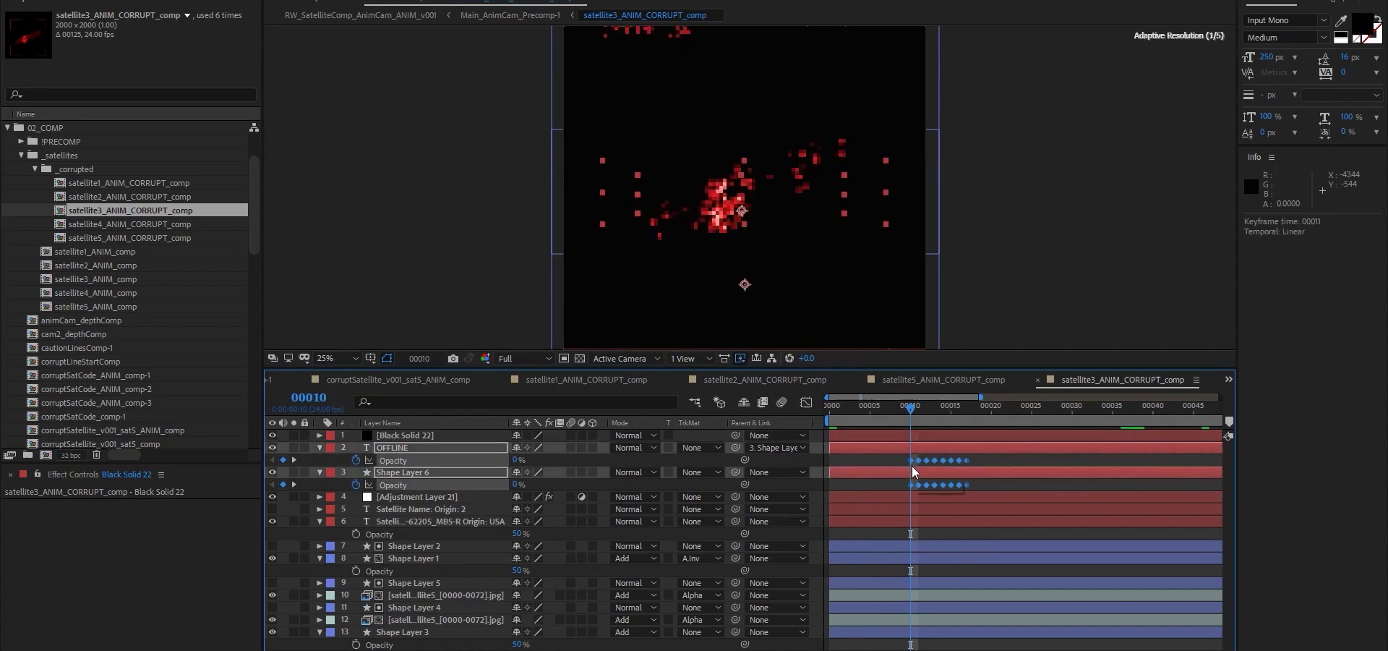
pyautogui.doubleClick(131, 223)
pyautogui.hotkey('ctrl', 'v')
pyautogui.moveTo(1090, 407); pyautogui.dragTo(864, 407)
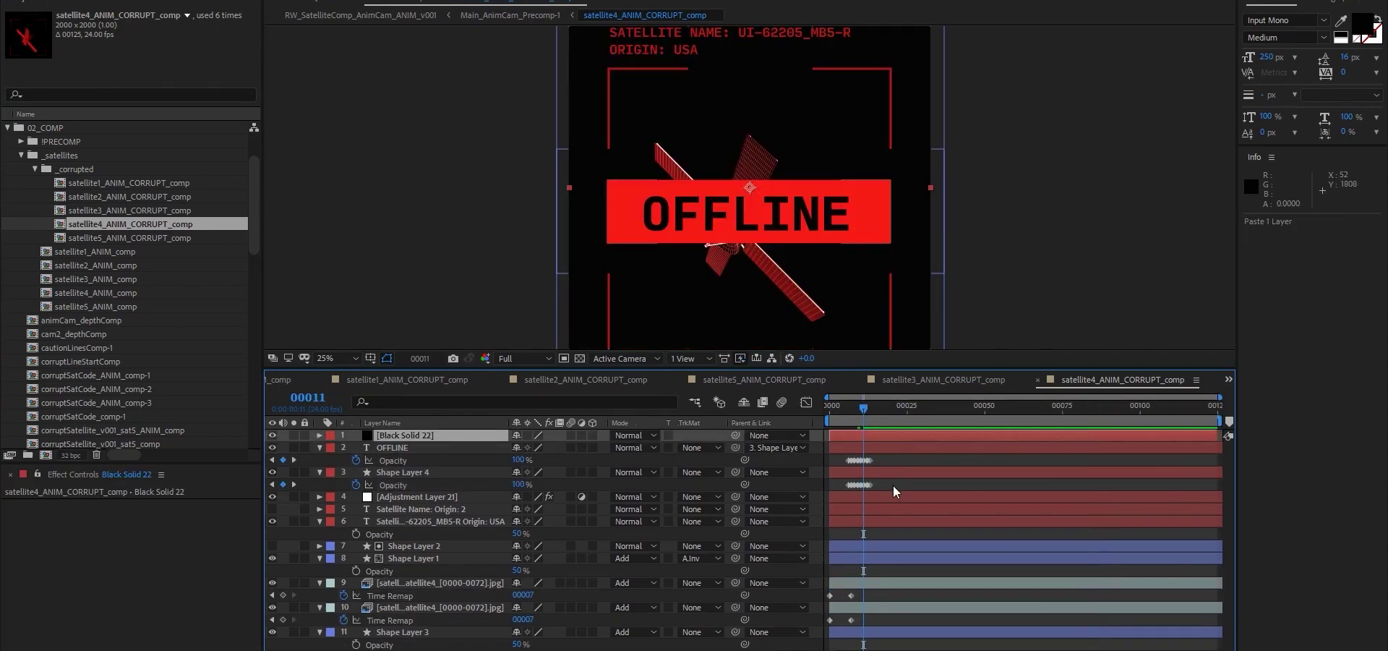
pyautogui.doubleClick(130, 237)
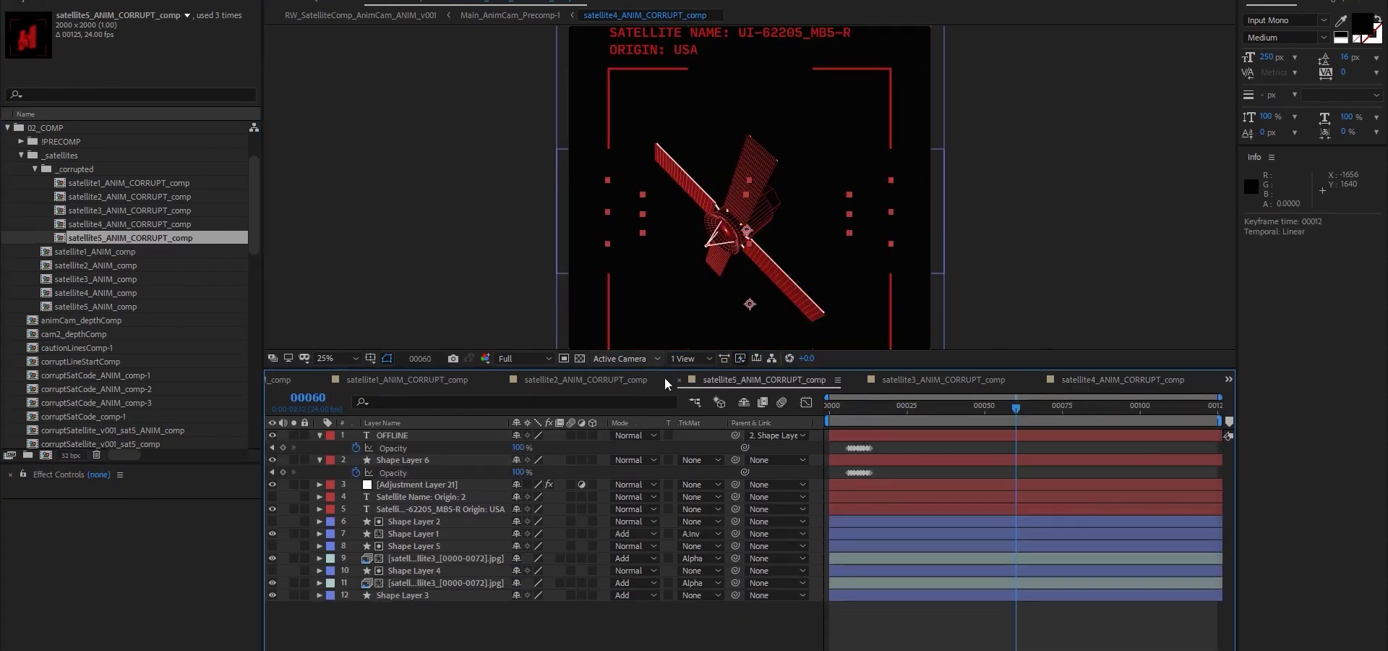
pyautogui.hotkey('ctrl', 'v')
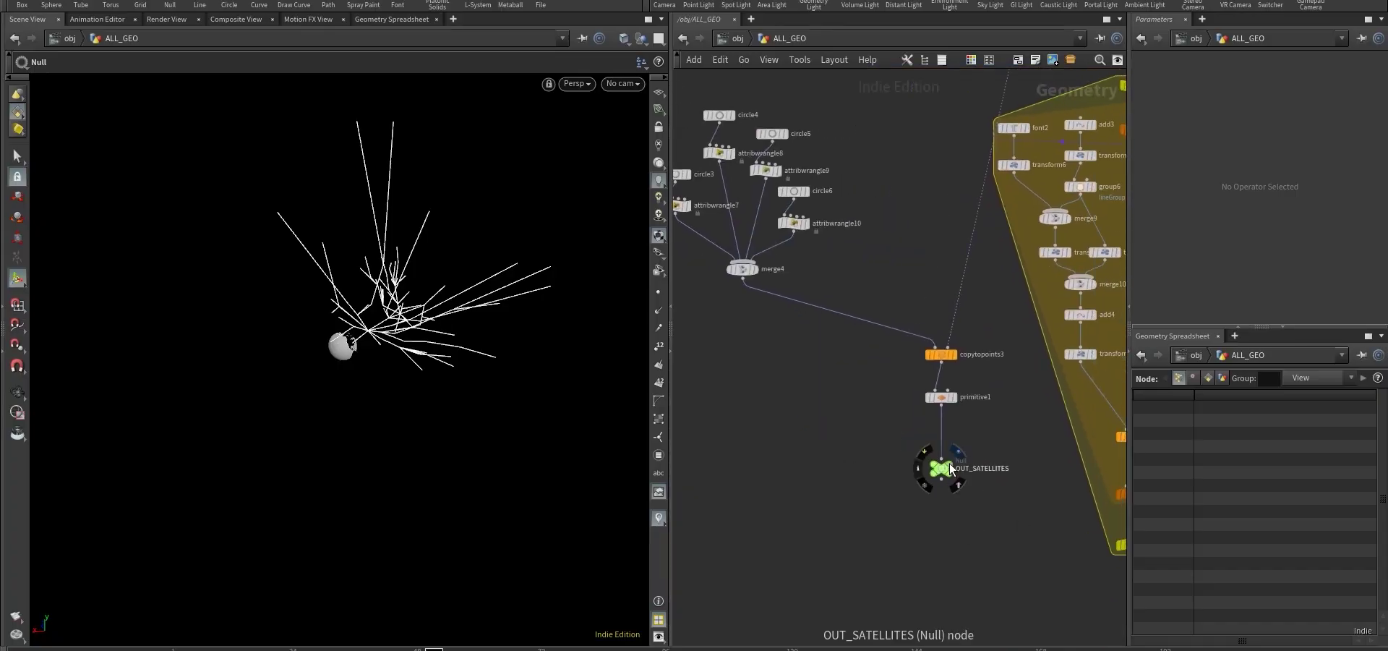
# - Turn on the OUT_SATELLITES display flag and raise the satellite5 layer's Gaussian Blur Blurriness
pyautogui.click(950, 463)
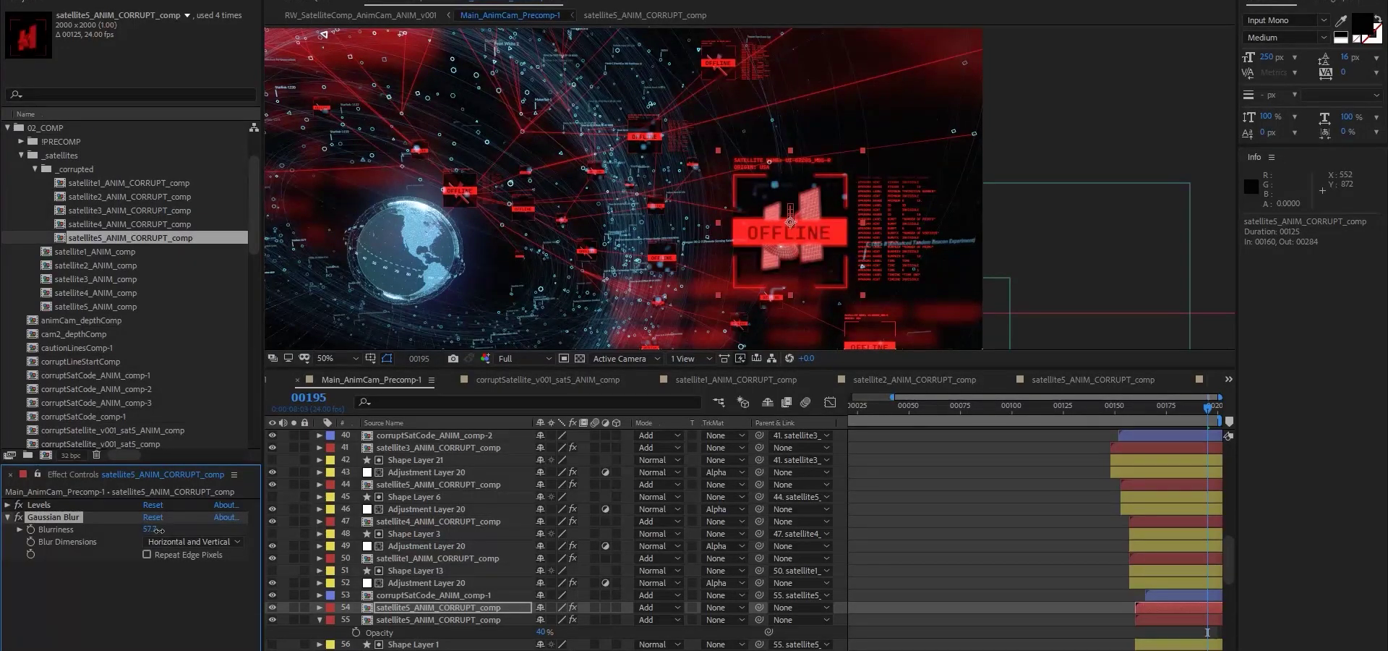
pyautogui.moveTo(154, 530); pyautogui.dragTo(292, 581)
# - Try Screen, then Color Dodge blending on layer 54, then delete the layer
pyautogui.click(659, 607)
pyautogui.click(665, 170)
pyautogui.click(666, 615)
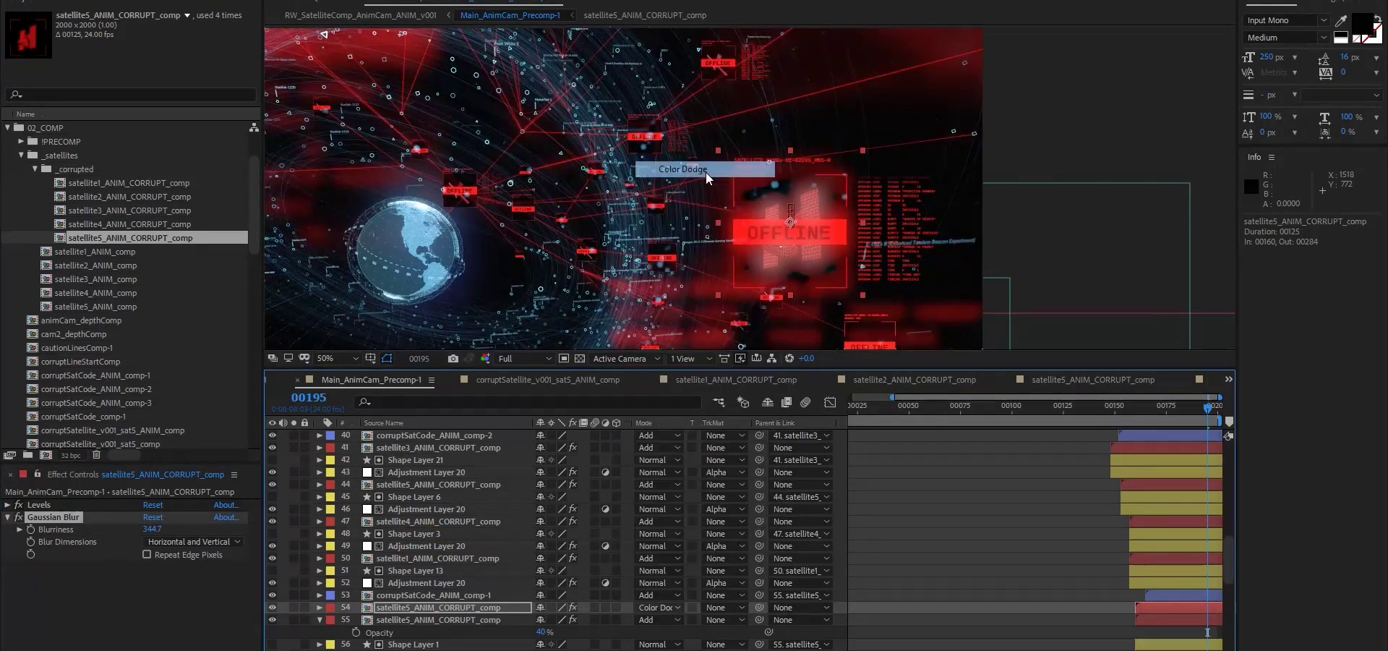
pyautogui.click(679, 172)
pyautogui.press('Delete')
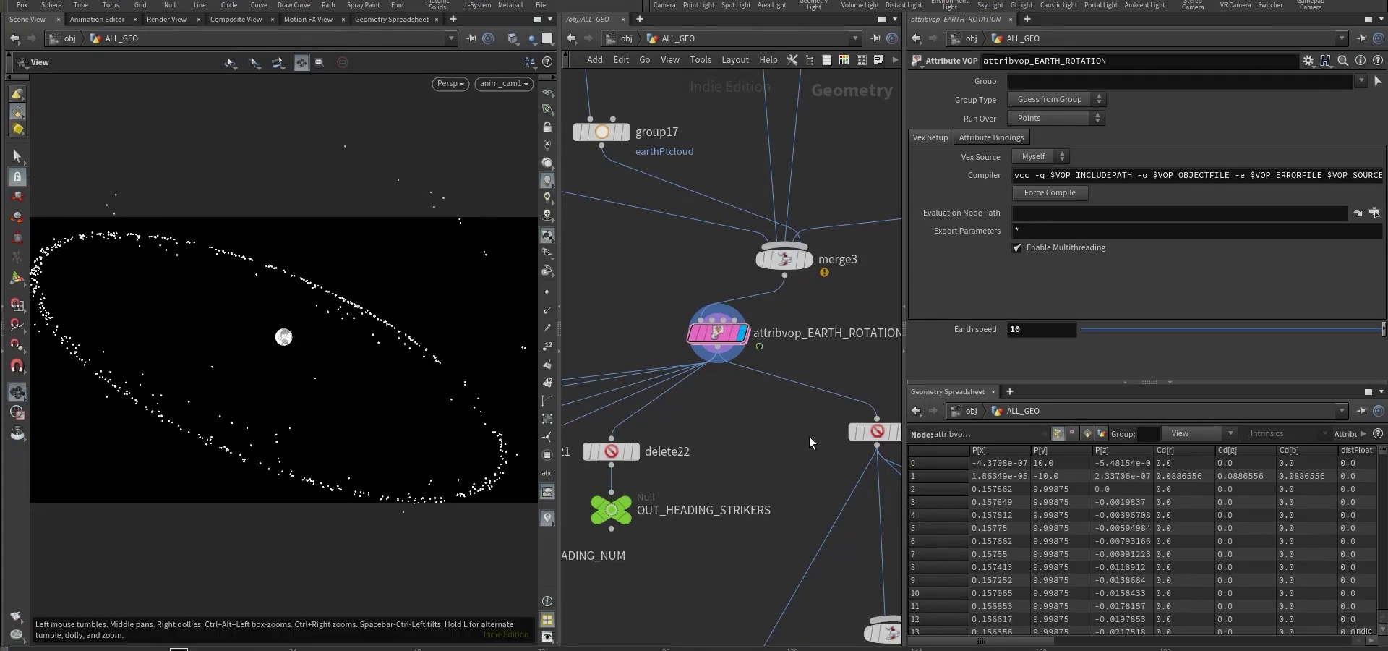
# - Set Earth speed to 1 and solo the two radialGreebles_v003 layers
pyautogui.write('1')
pyautogui.press('Return')
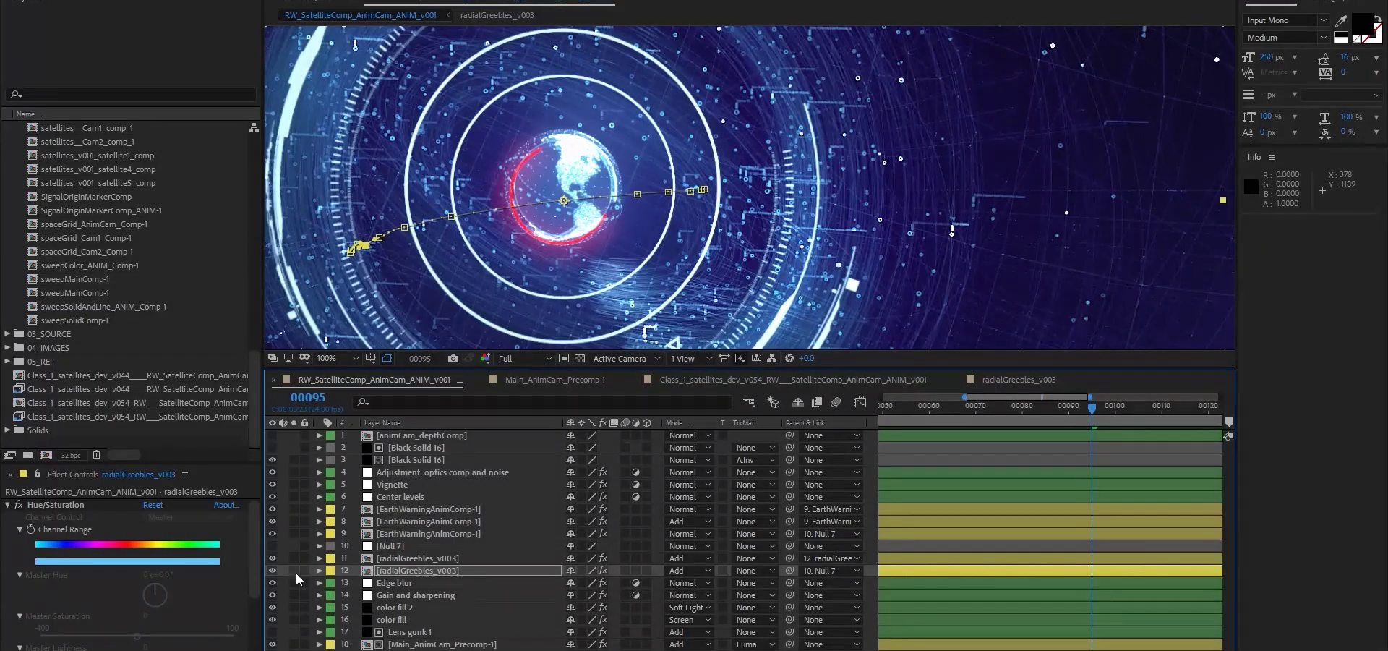
pyautogui.moveTo(293, 570); pyautogui.dragTo(293, 558)
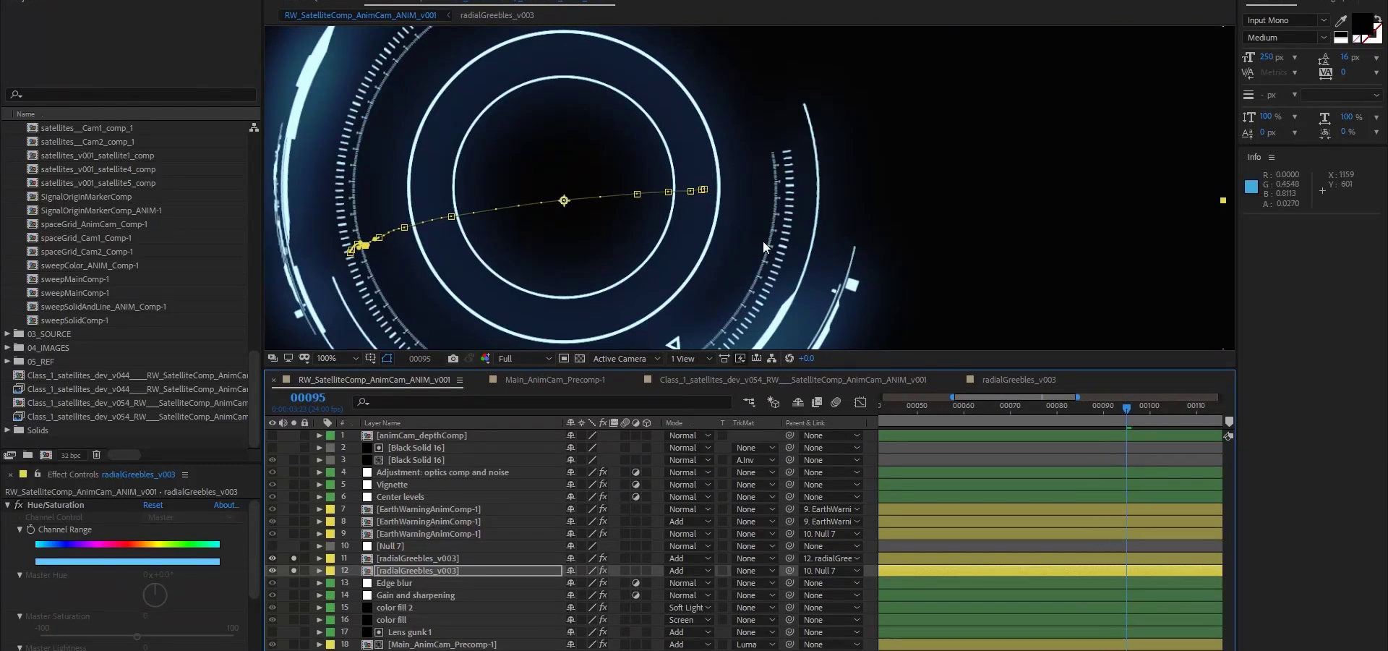
pyautogui.scroll(-2, 762, 240)
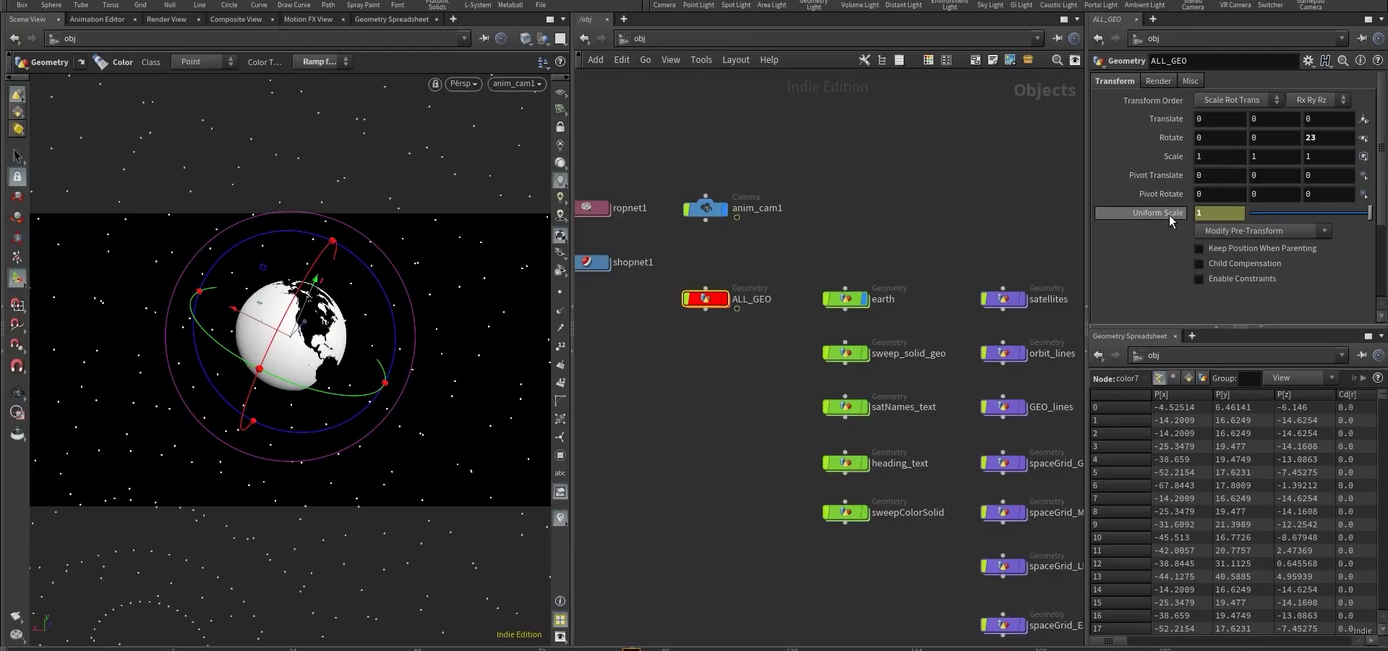
# - Select the three spaceGrid nodes and apply an option to their Uniform Scale parameter
pyautogui.click(1168, 214)
pyautogui.click(1196, 308)
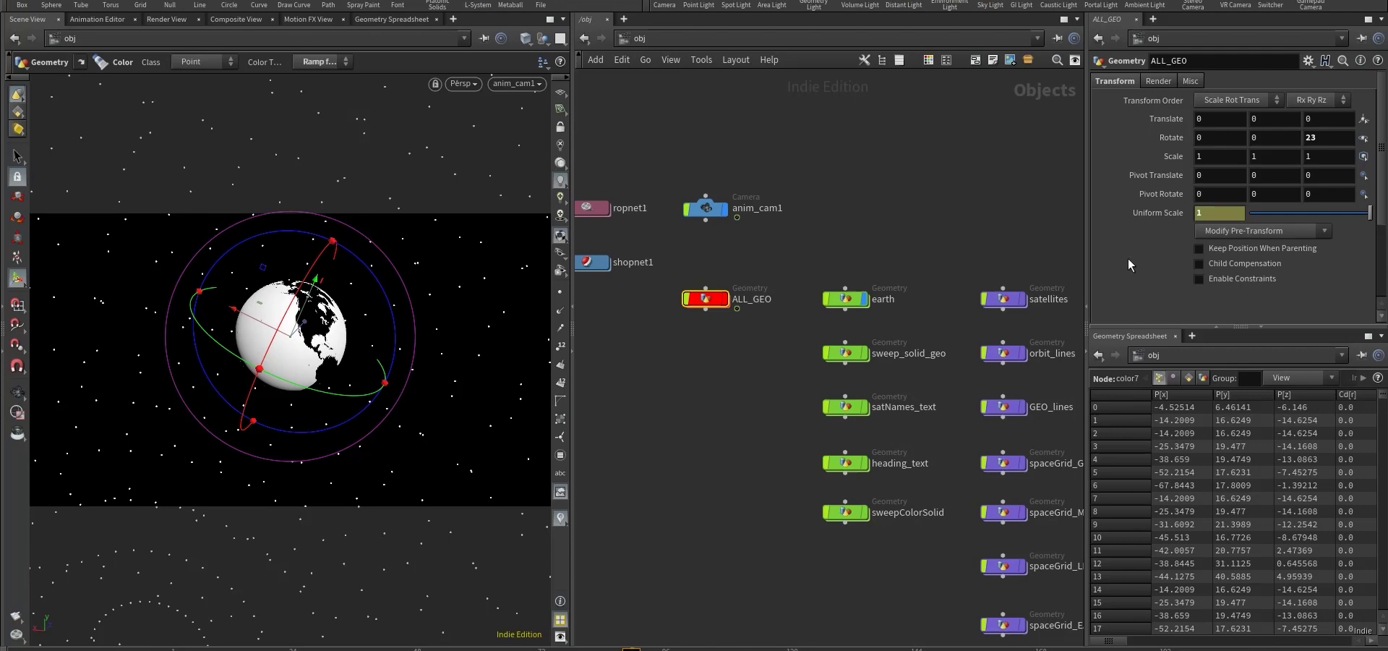
pyautogui.moveTo(723, 200); pyautogui.dragTo(806, 393)
pyautogui.rightClick(1186, 215)
pyautogui.click(1229, 353)
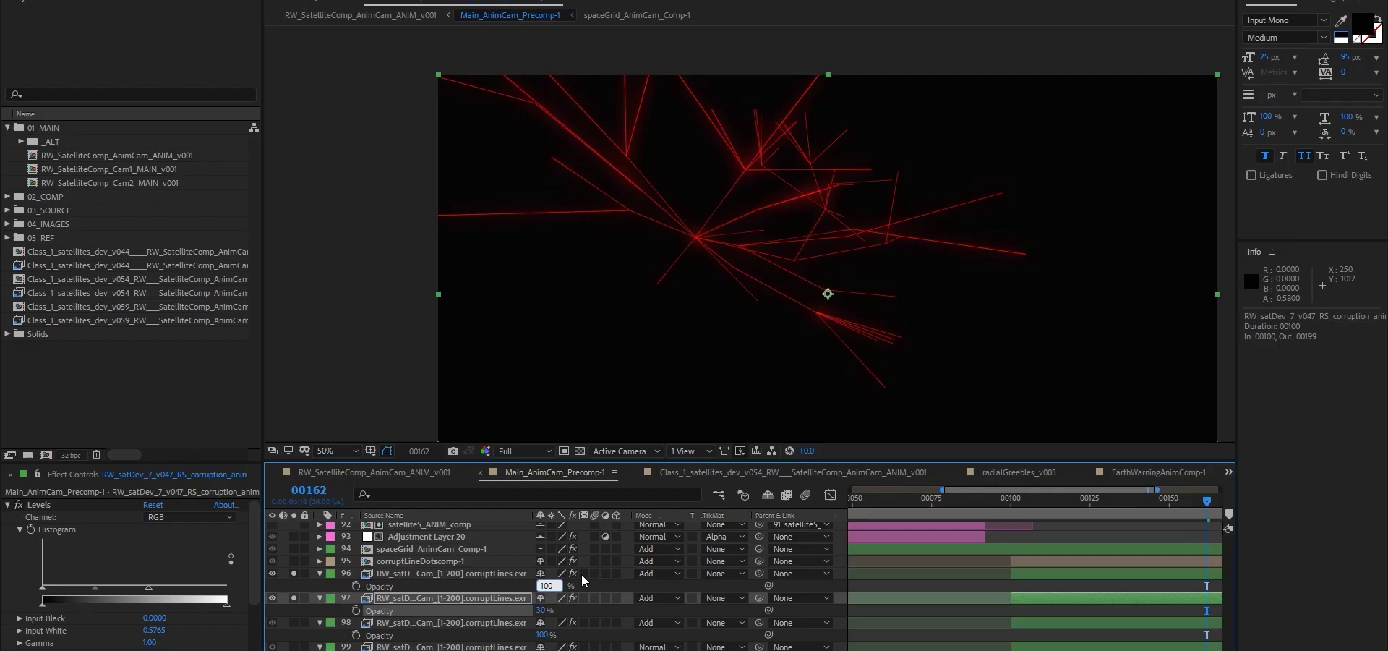
pyautogui.click(319, 622)
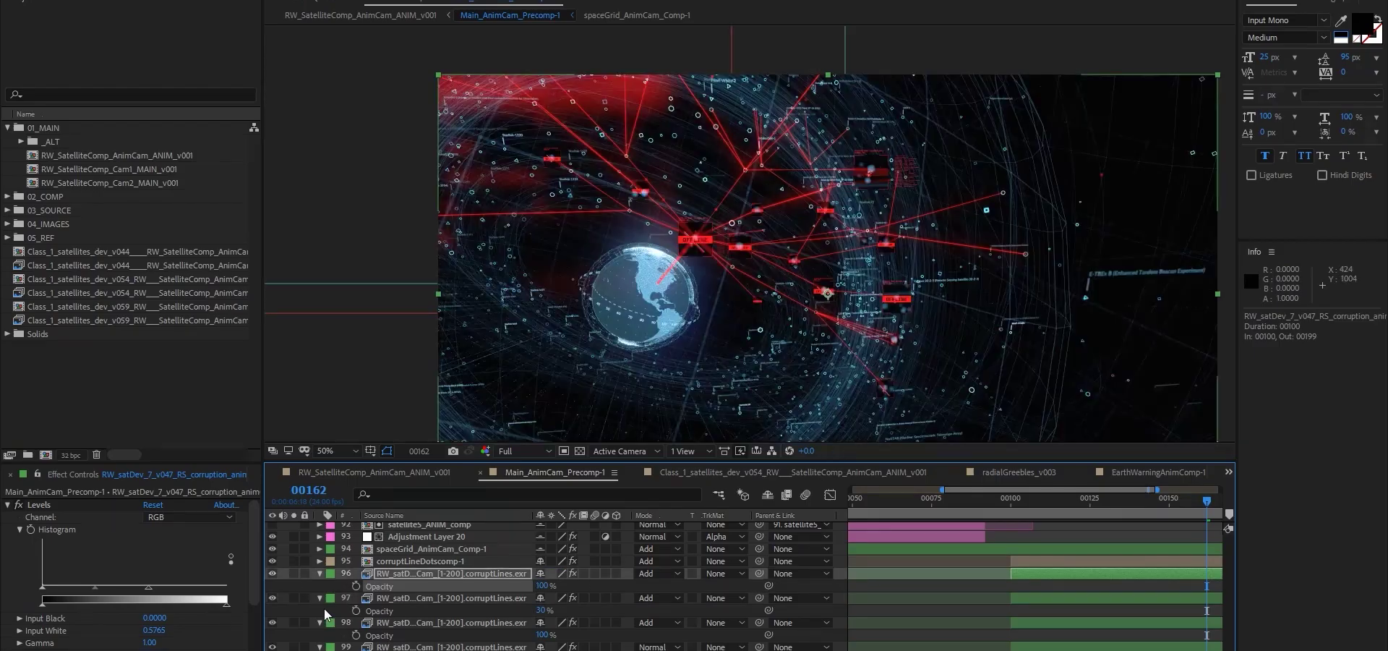
pyautogui.hotkey('shift', ',')
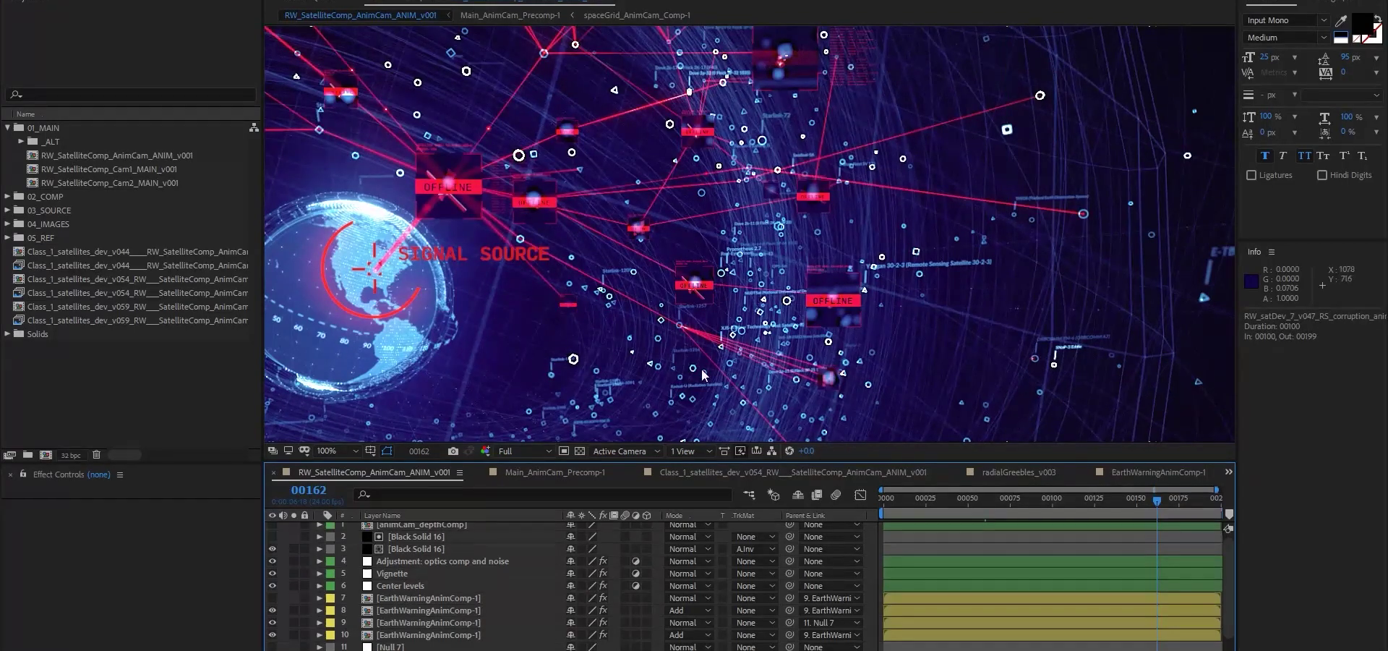